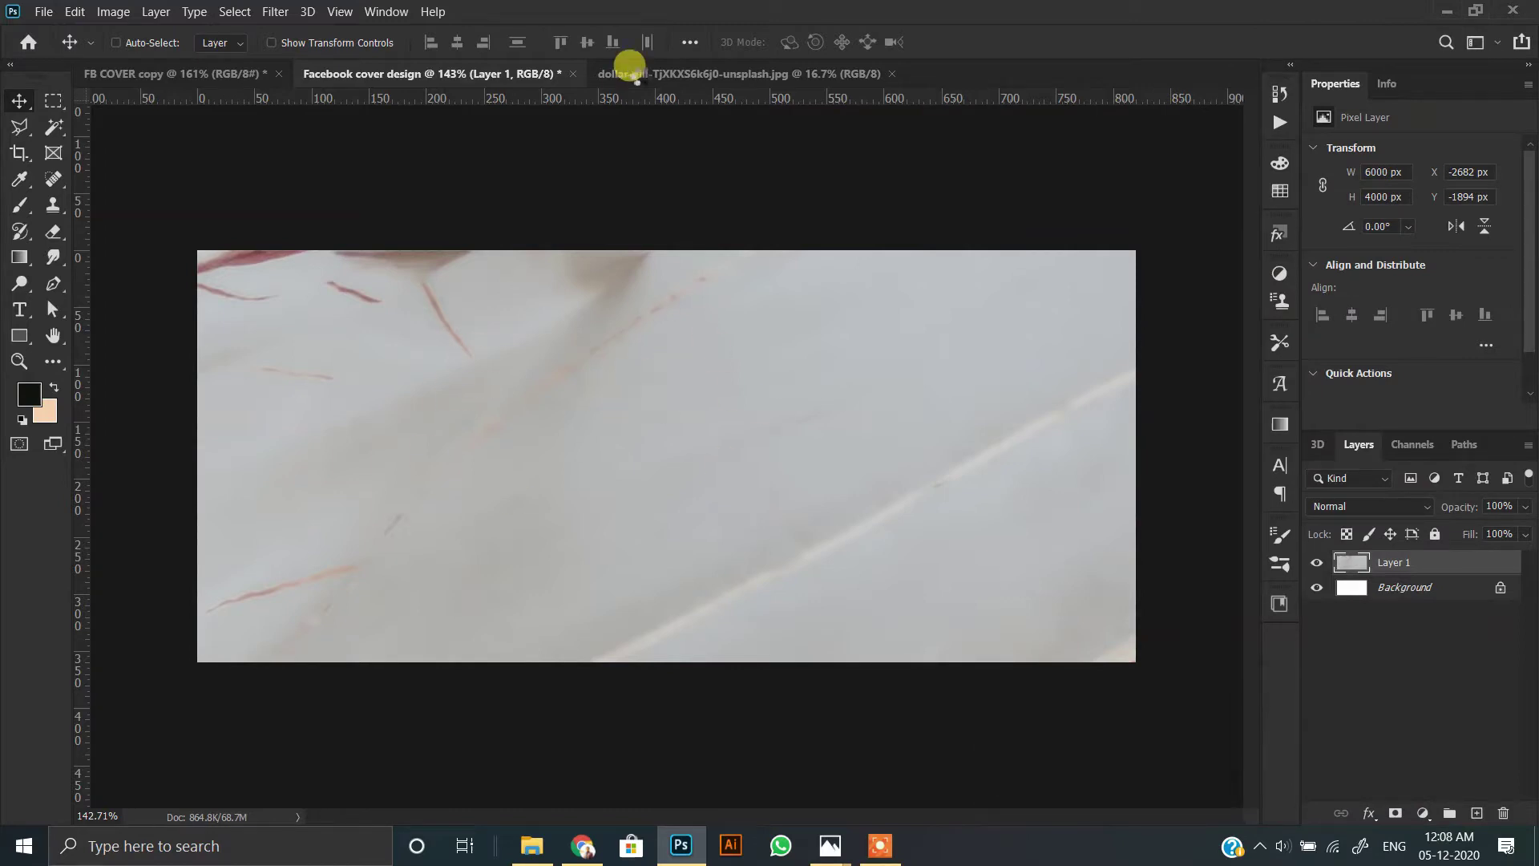
Step: Convert the dancer photo layer to a smart object, scale it down to about 8.78% and place it near the canvas's left side
scroll(639, 499, down, 3)
key(ctrl+t)
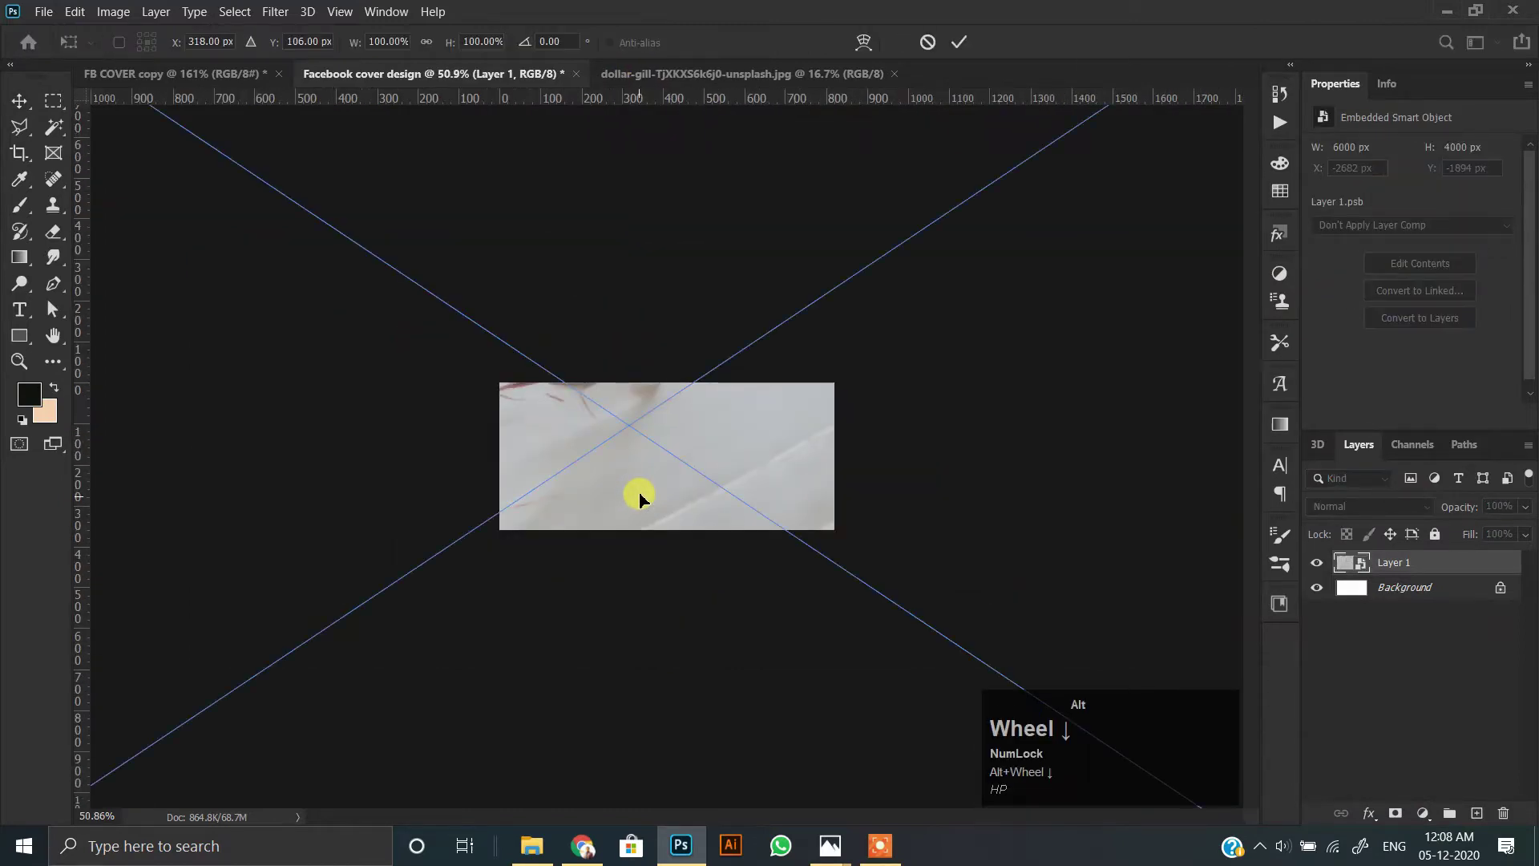
scroll(639, 495, down, 3)
drag(1182, 440, 711, 437)
scroll(674, 450, up, 4)
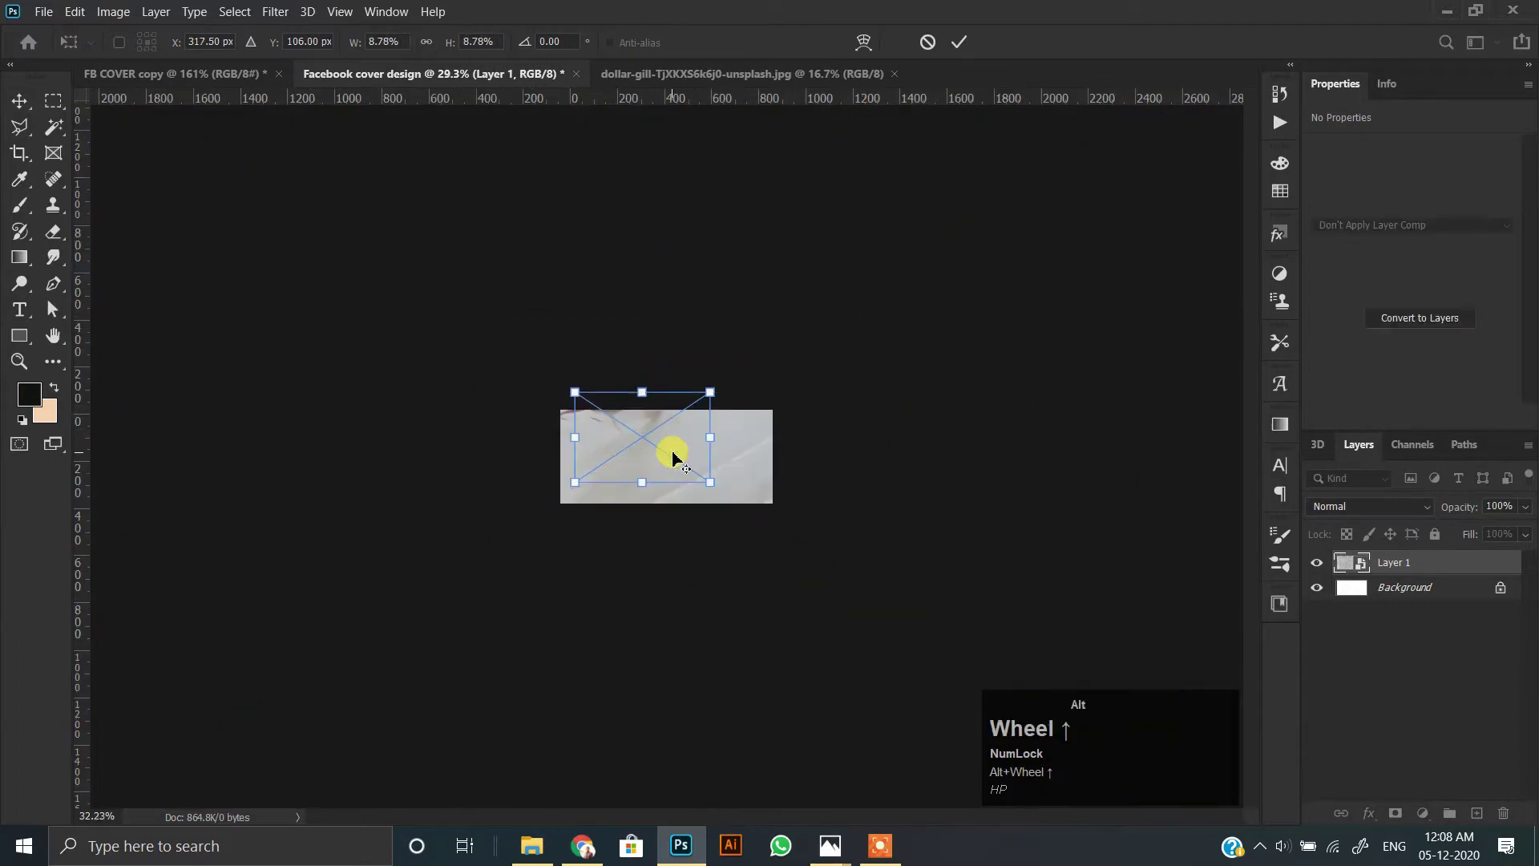
drag(594, 433, 556, 458)
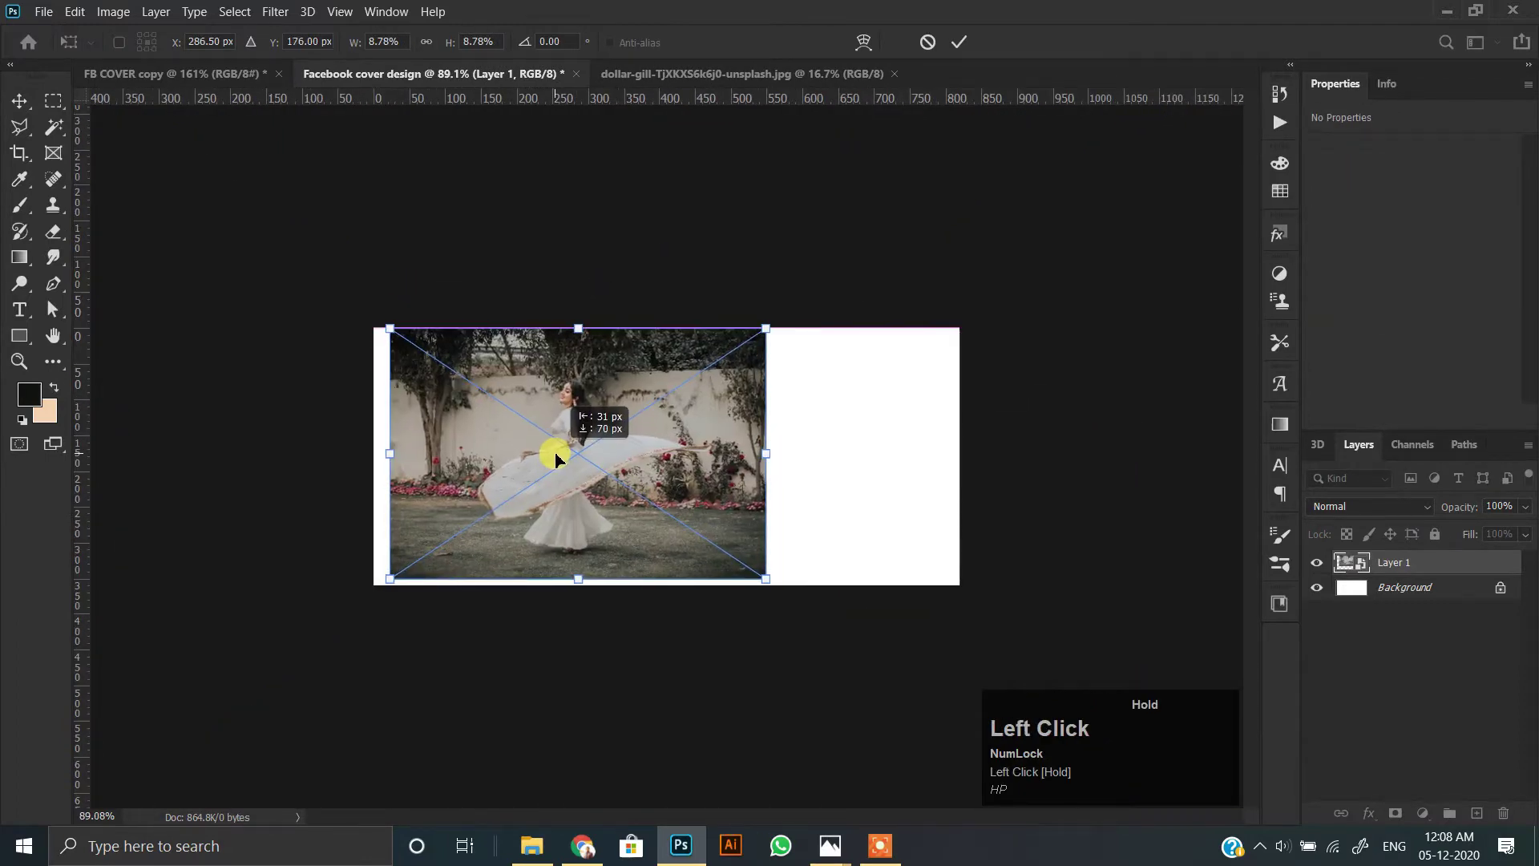
Step: Enlarge the dancer photo to about 11.08% so it covers the canvas height and meets its left edge
drag(579, 579, 578, 584)
drag(582, 328, 585, 281)
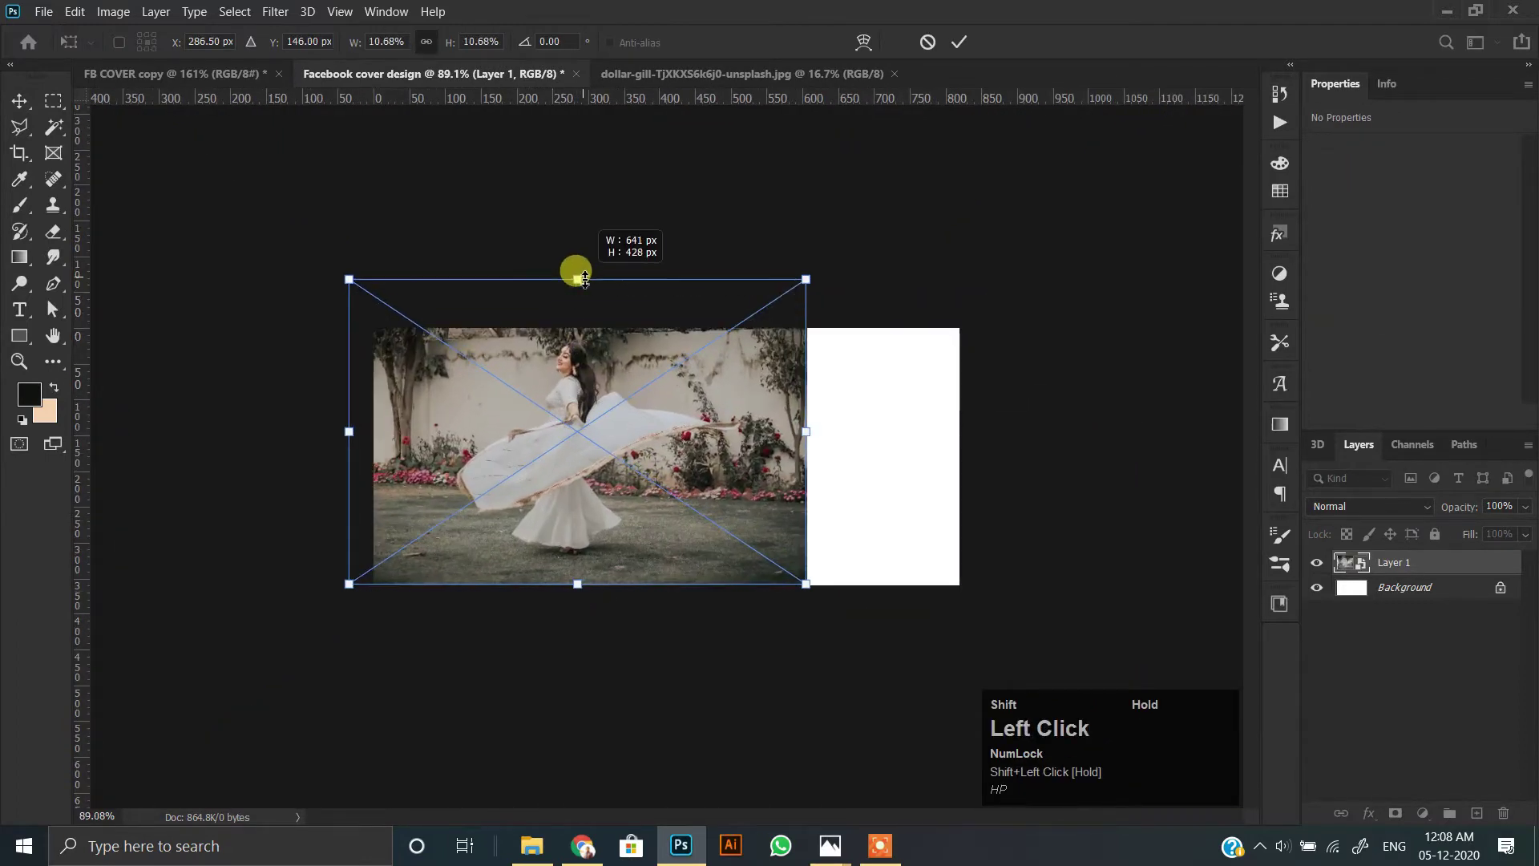
drag(611, 493, 600, 509)
drag(573, 611, 574, 626)
drag(582, 575, 582, 558)
alt+scroll(616, 517, up, 1)
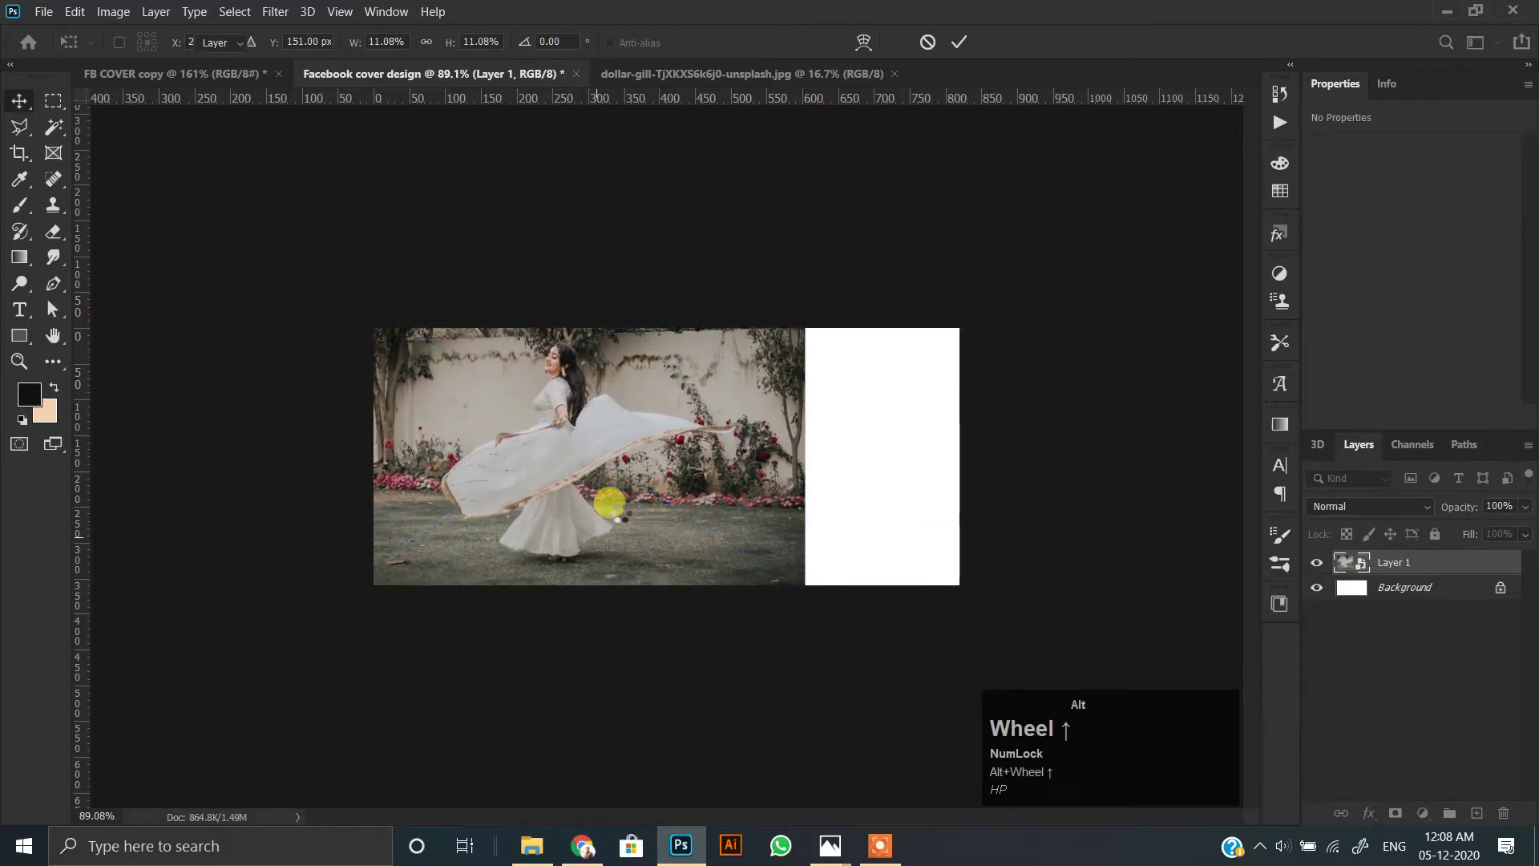
Step: Add a layer mask to the dancer photo and fade out its right edge with a soft black brush
click(1395, 813)
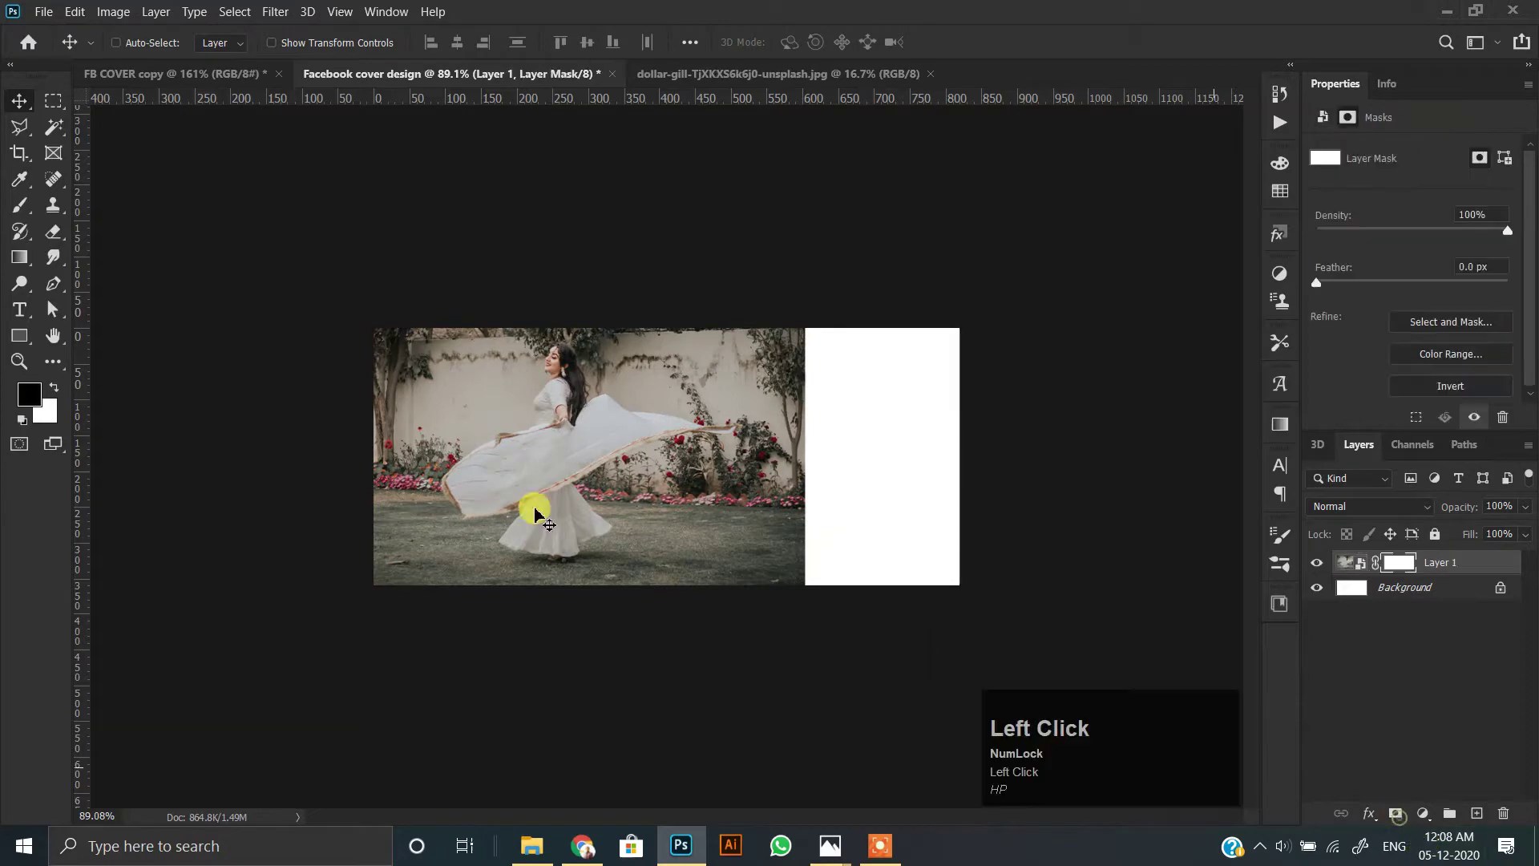
click(20, 206)
drag(749, 271, 719, 606)
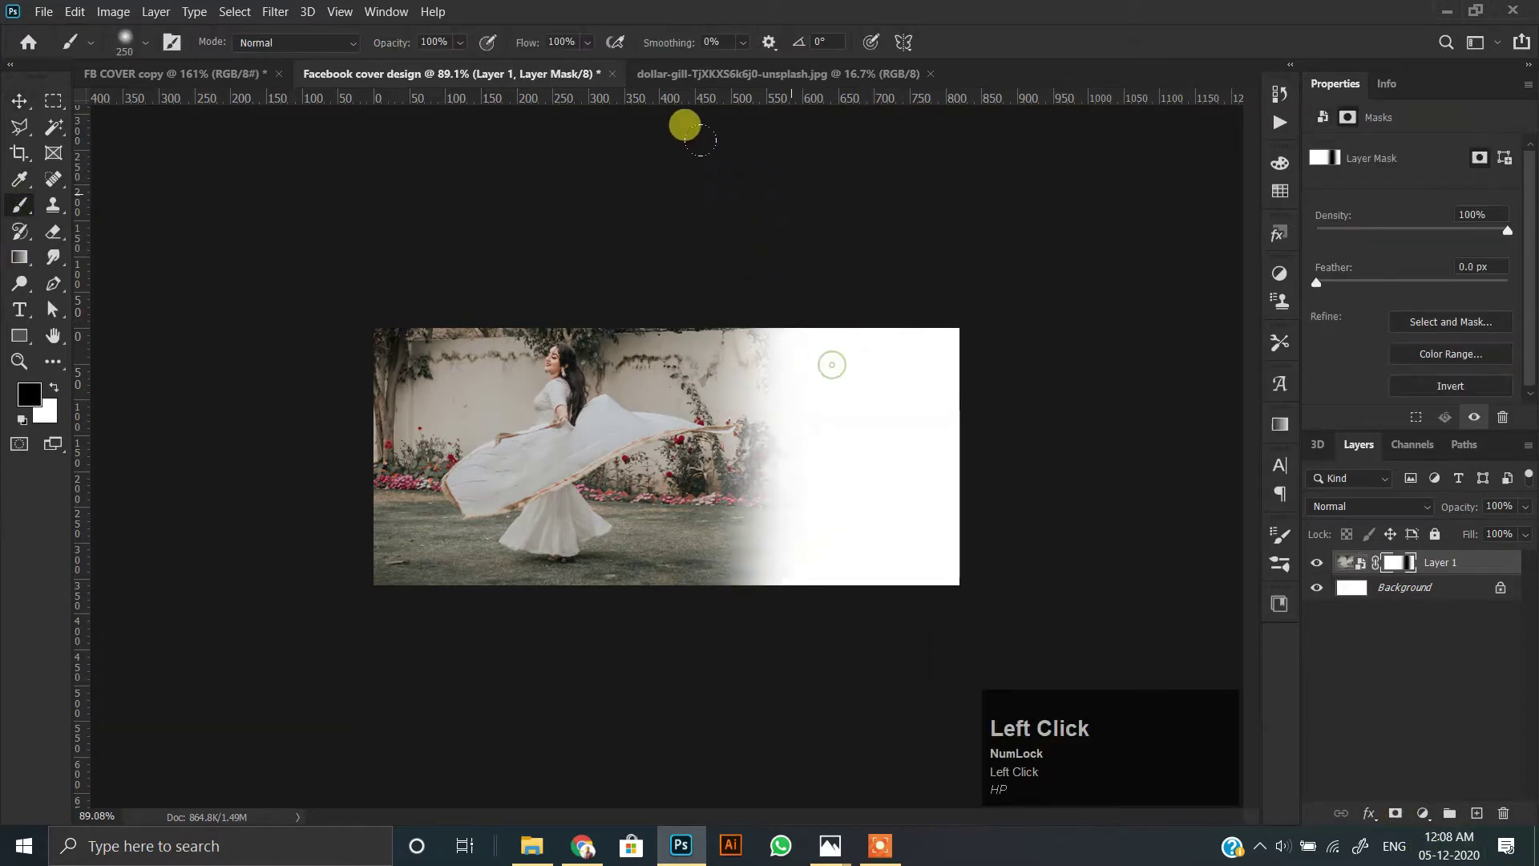
click(19, 104)
alt+scroll(750, 457, up, 3)
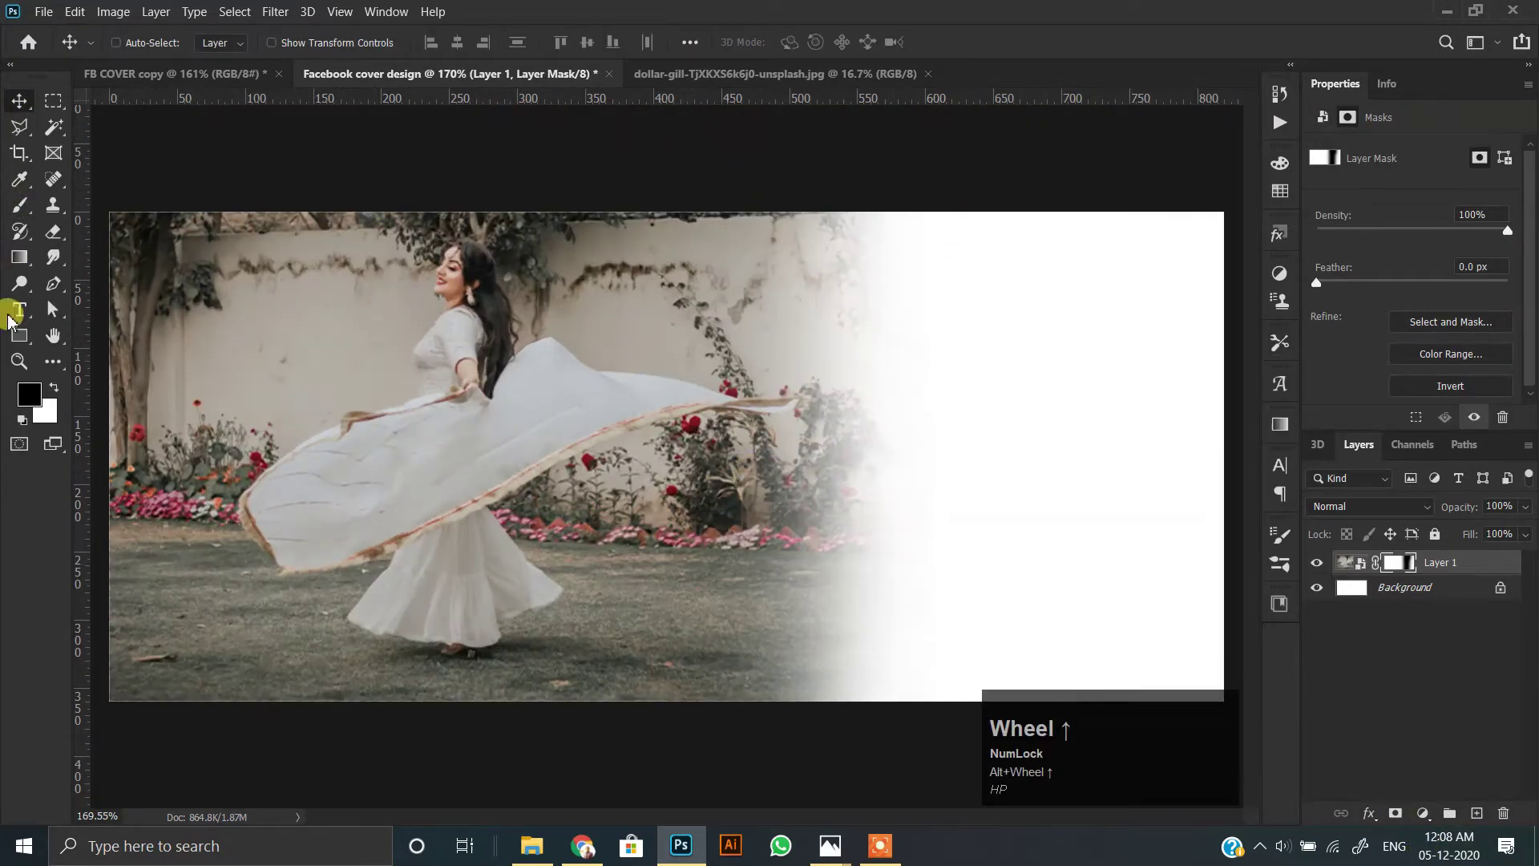
Step: Try to sample a foreground colour from the photo while Layer 1's mask is selected
click(29, 394)
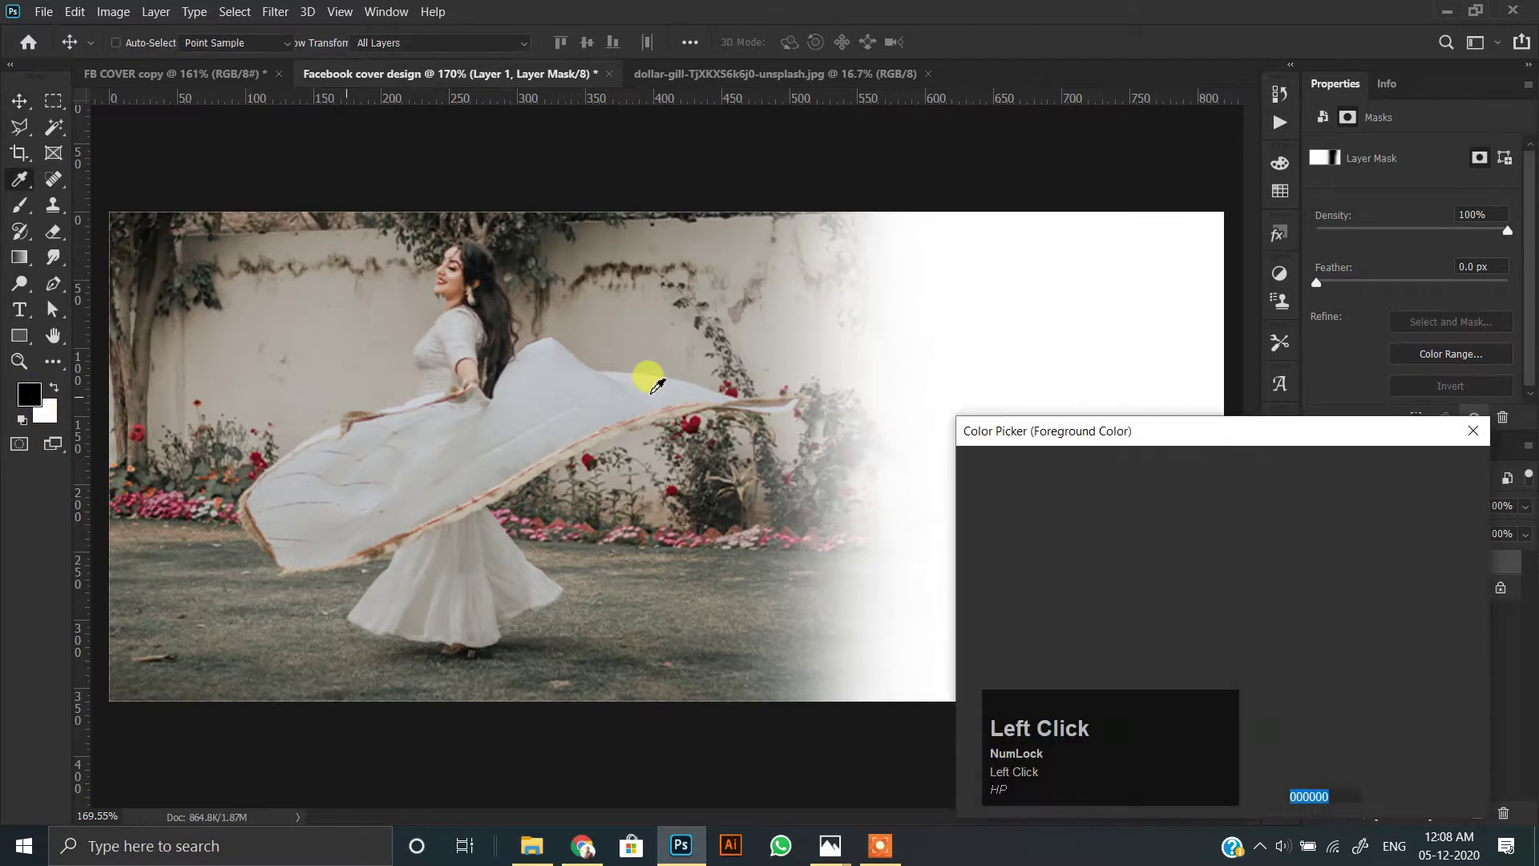
click(726, 501)
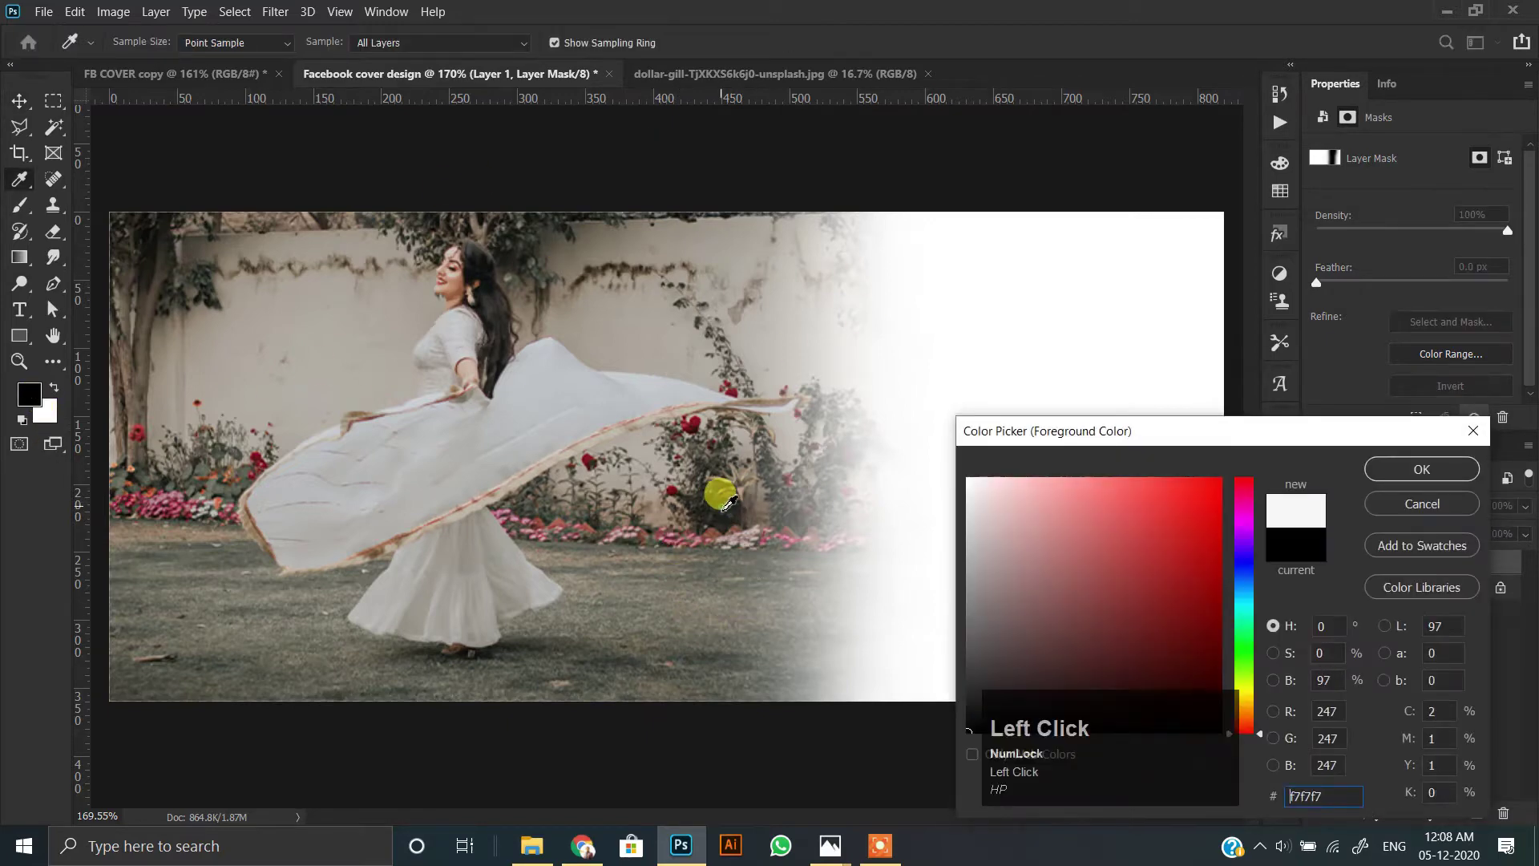
drag(1254, 446, 1221, 274)
drag(593, 622, 719, 651)
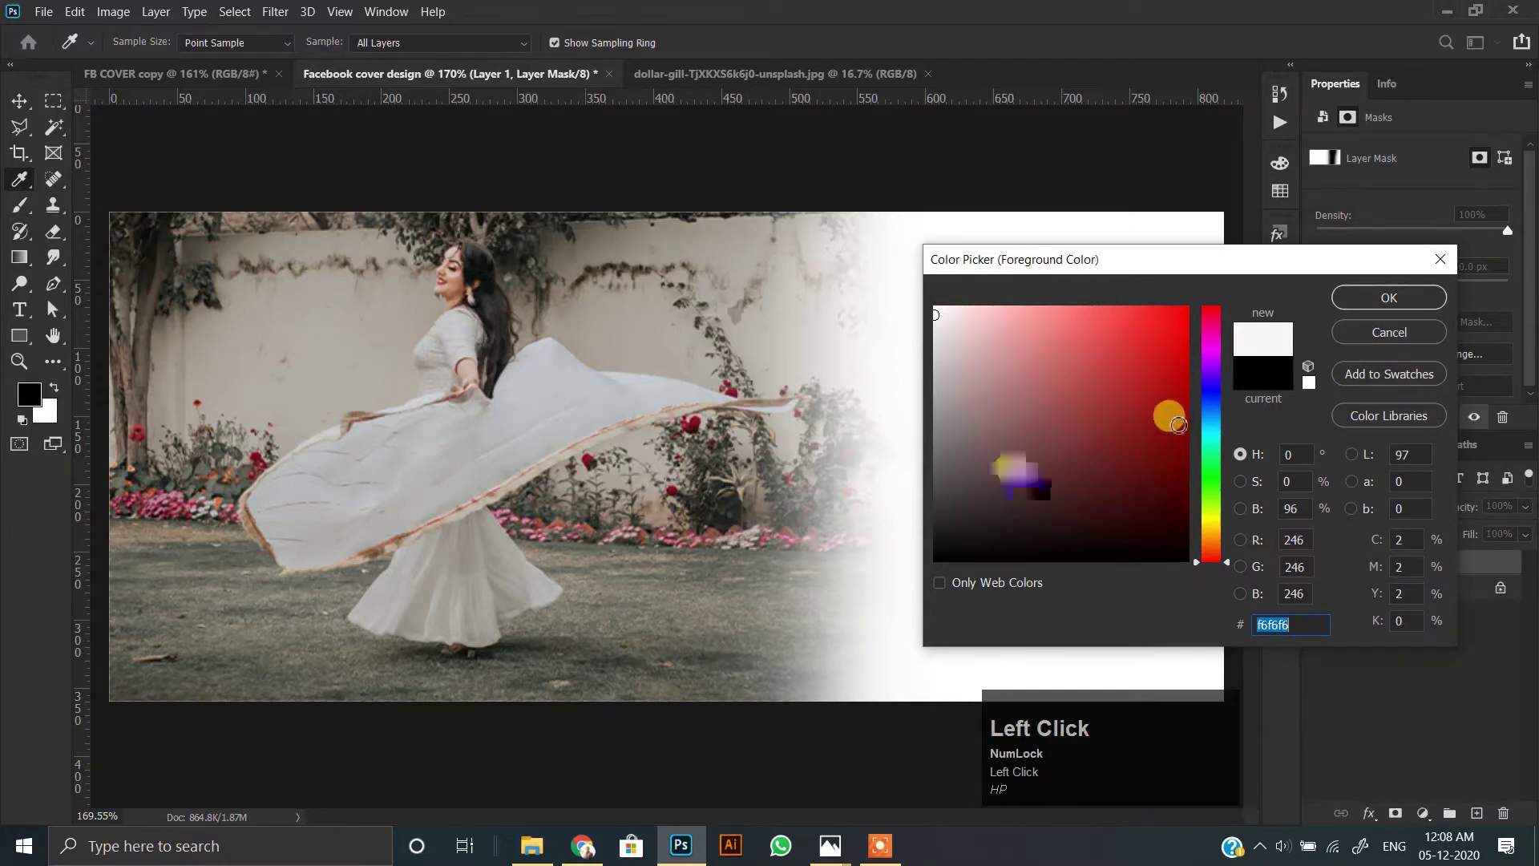
key(Return)
key(v)
Step: Fill the Background layer with a dark green-grey foreground colour sampled from the tree area of the photo
click(1405, 588)
click(29, 392)
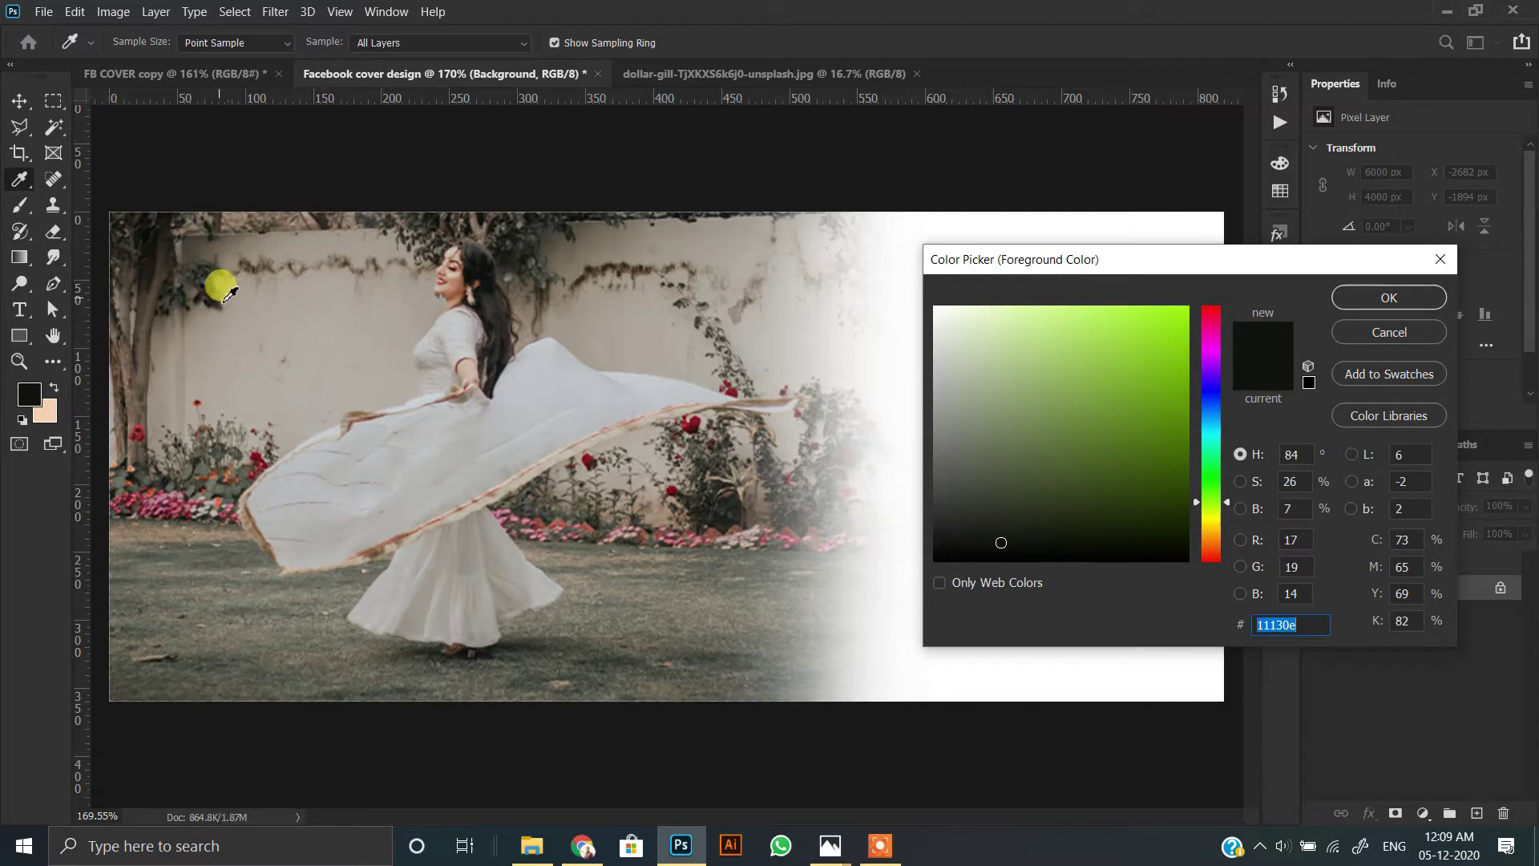
click(205, 311)
click(1354, 317)
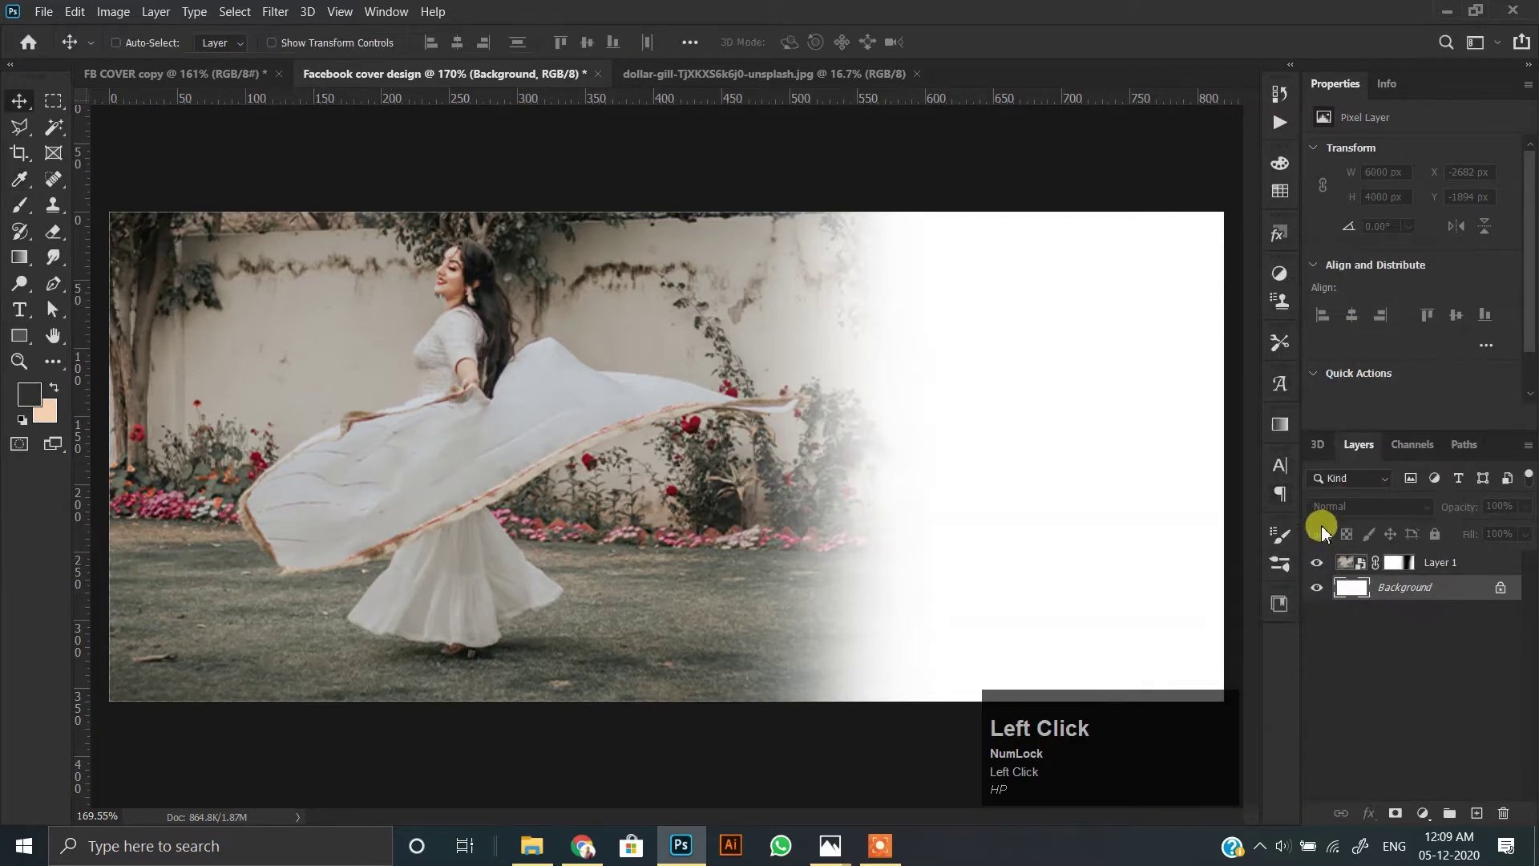
key(alt+BackSpace)
scroll(917, 315, down, 1)
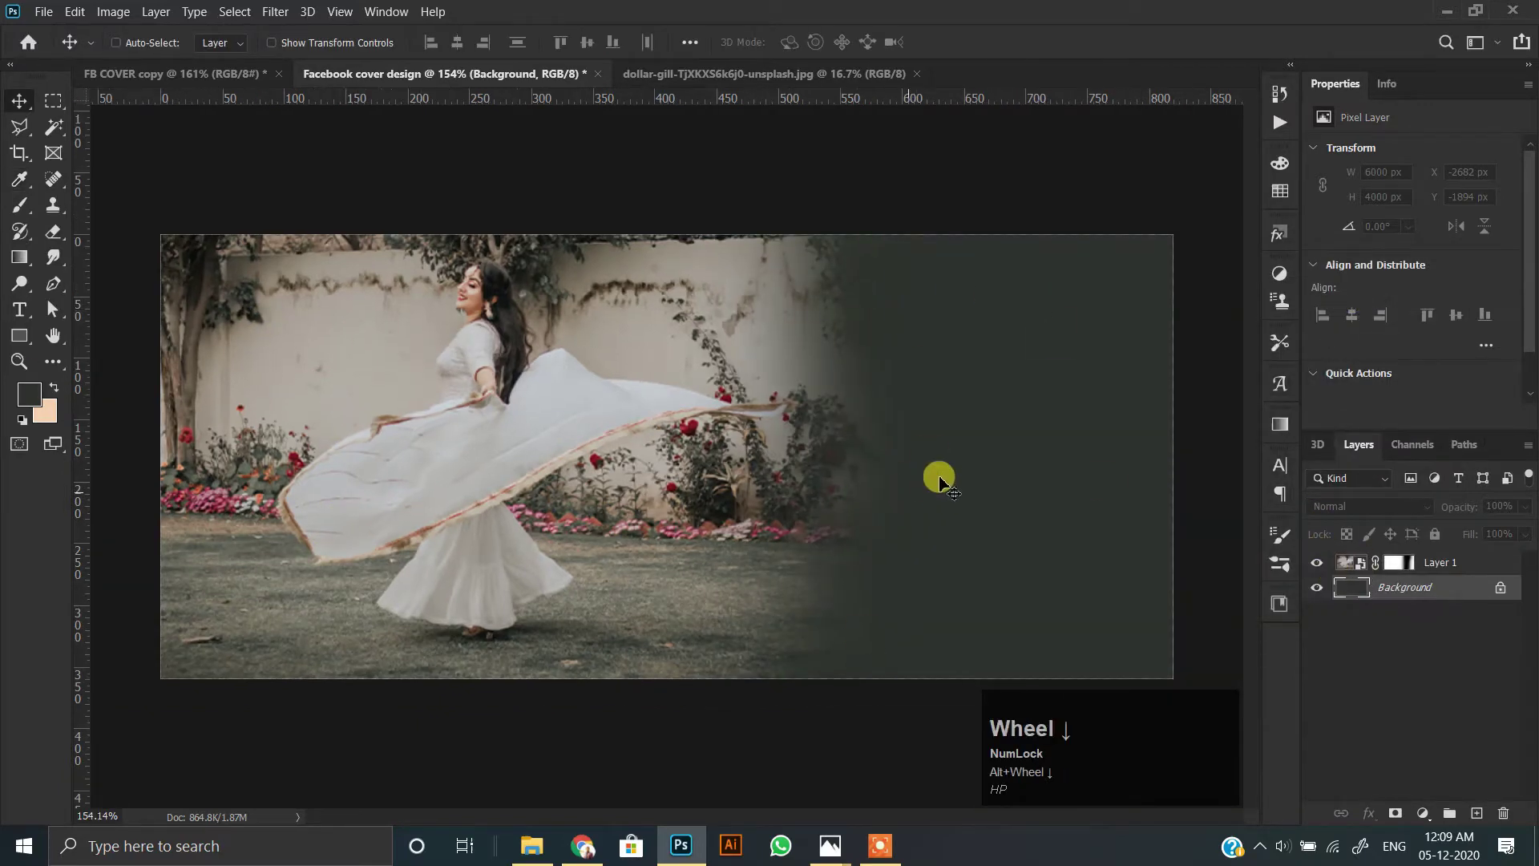
Step: Duplicate the Background layer and move the copy above Layer 1
key(ctrl+j)
click(1433, 589)
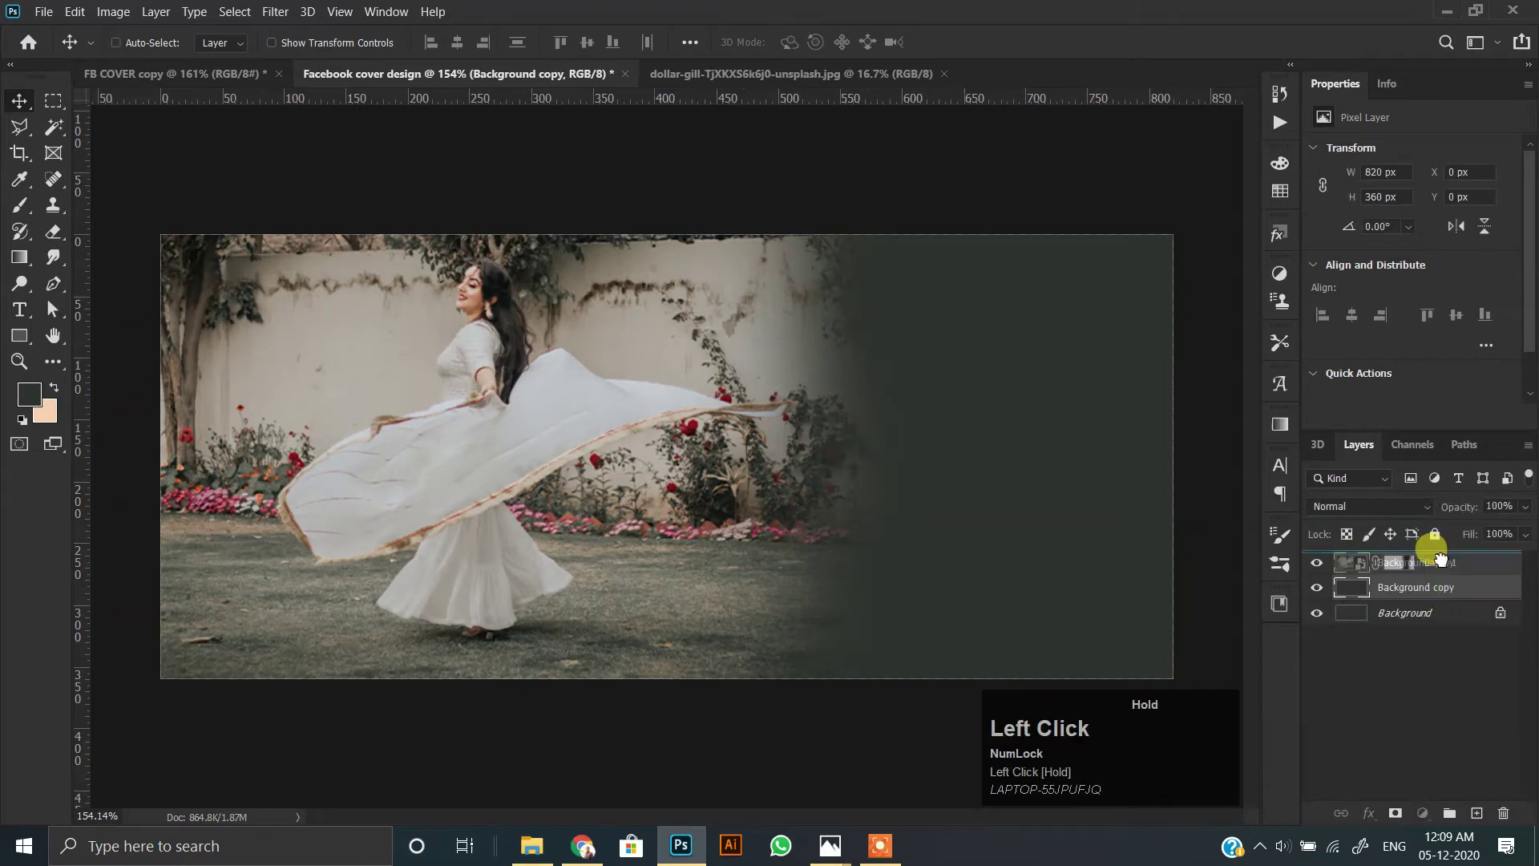
drag(1440, 559, 1434, 599)
scroll(817, 477, up, 1)
Step: Set the Background copy layer's blend mode to Soft Light
click(1363, 506)
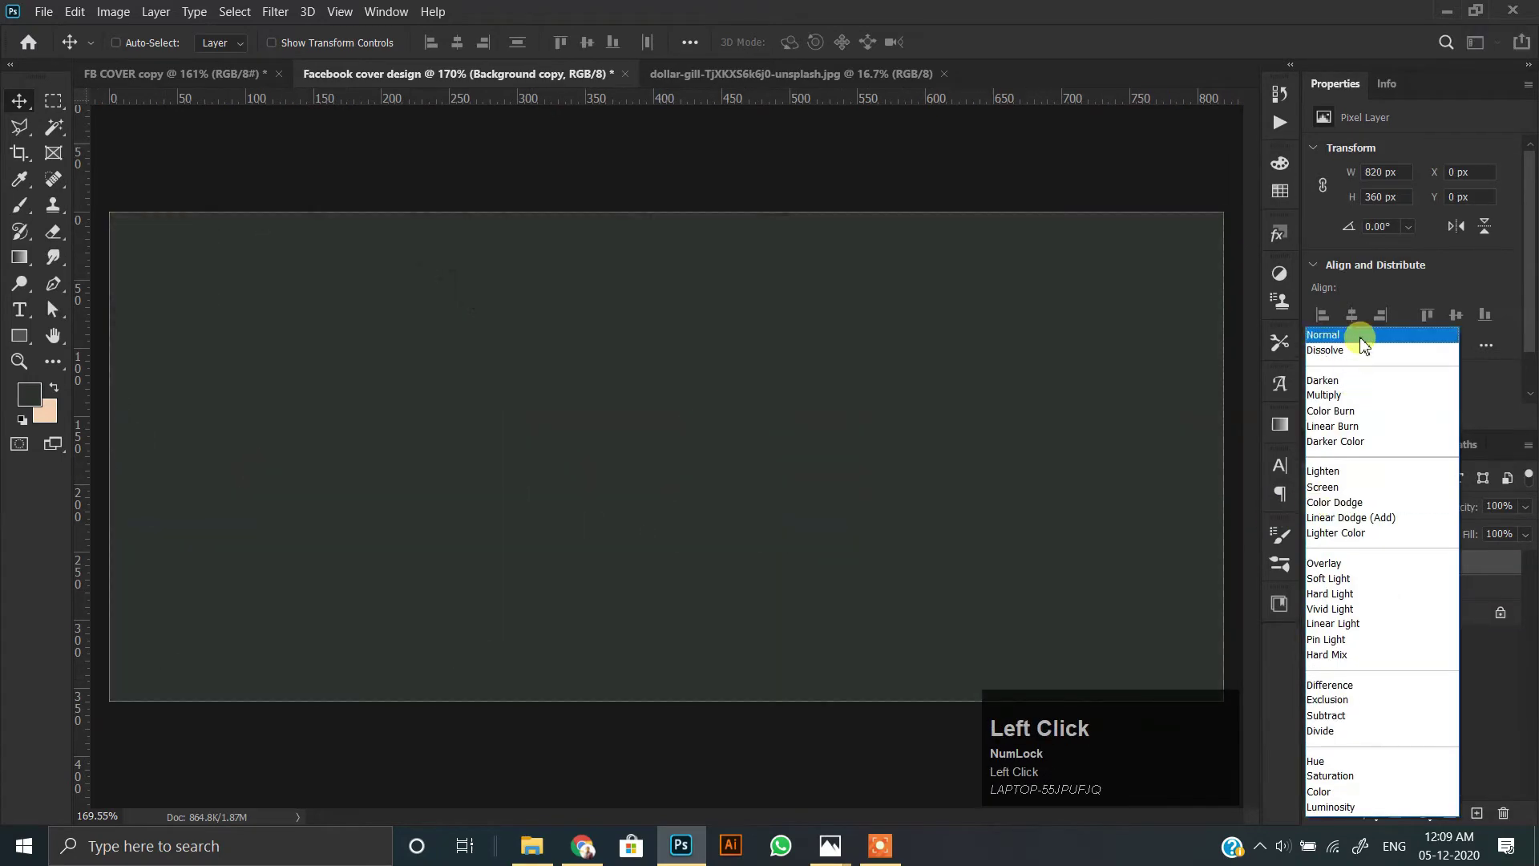
click(1361, 336)
key(Down)
key(Down)
key(Down)
key(Down)
key(Down)
key(Down)
key(Down)
key(Down)
key(Down)
key(Down)
key(Down)
key(Down)
key(Up)
key(Down)
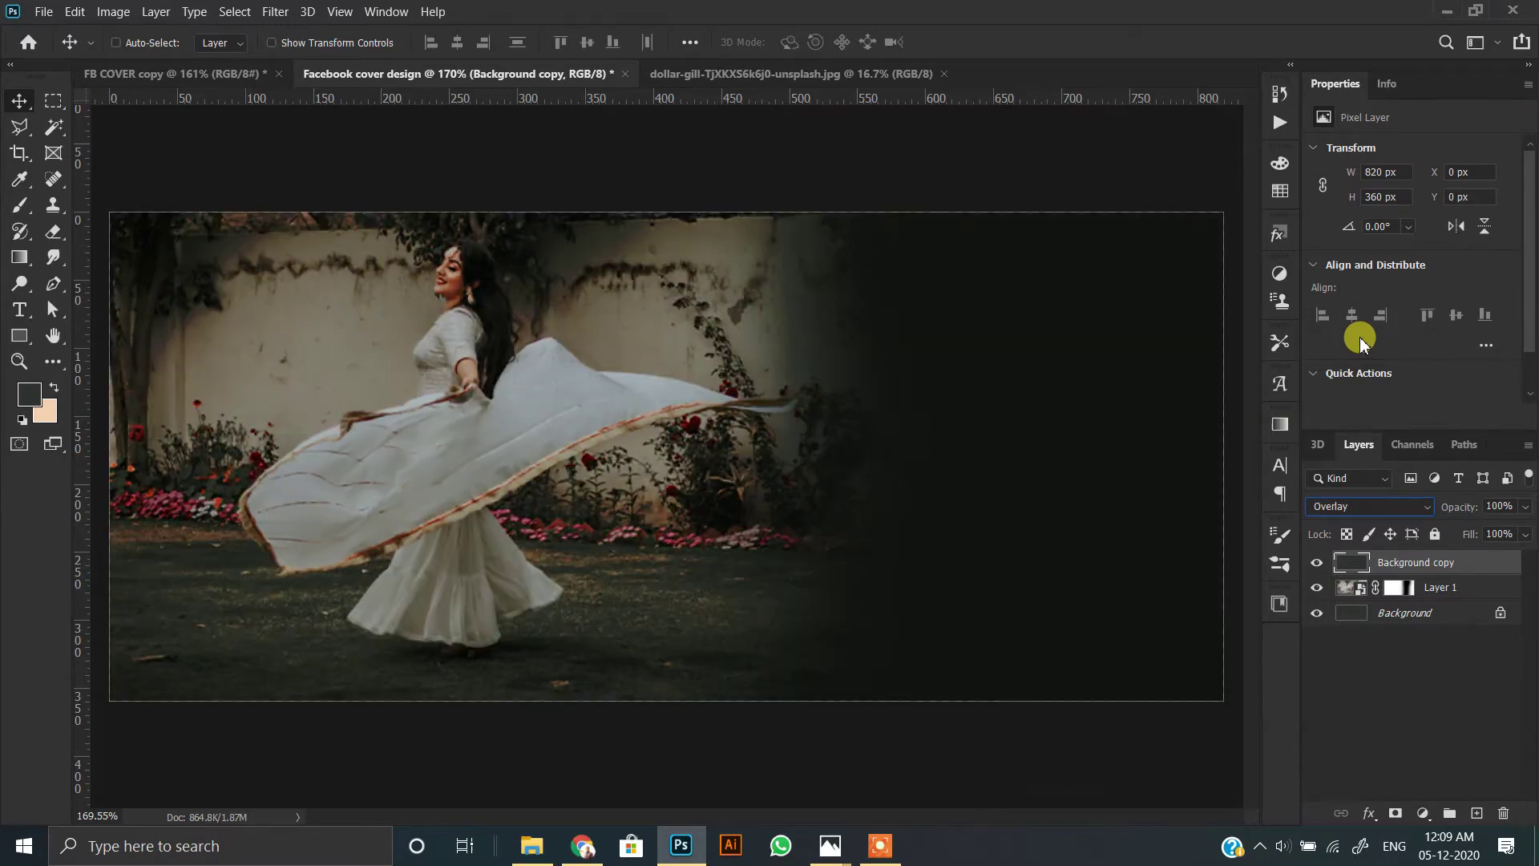
key(Up)
key(Down)
key(Down)
key(Down)
key(Up)
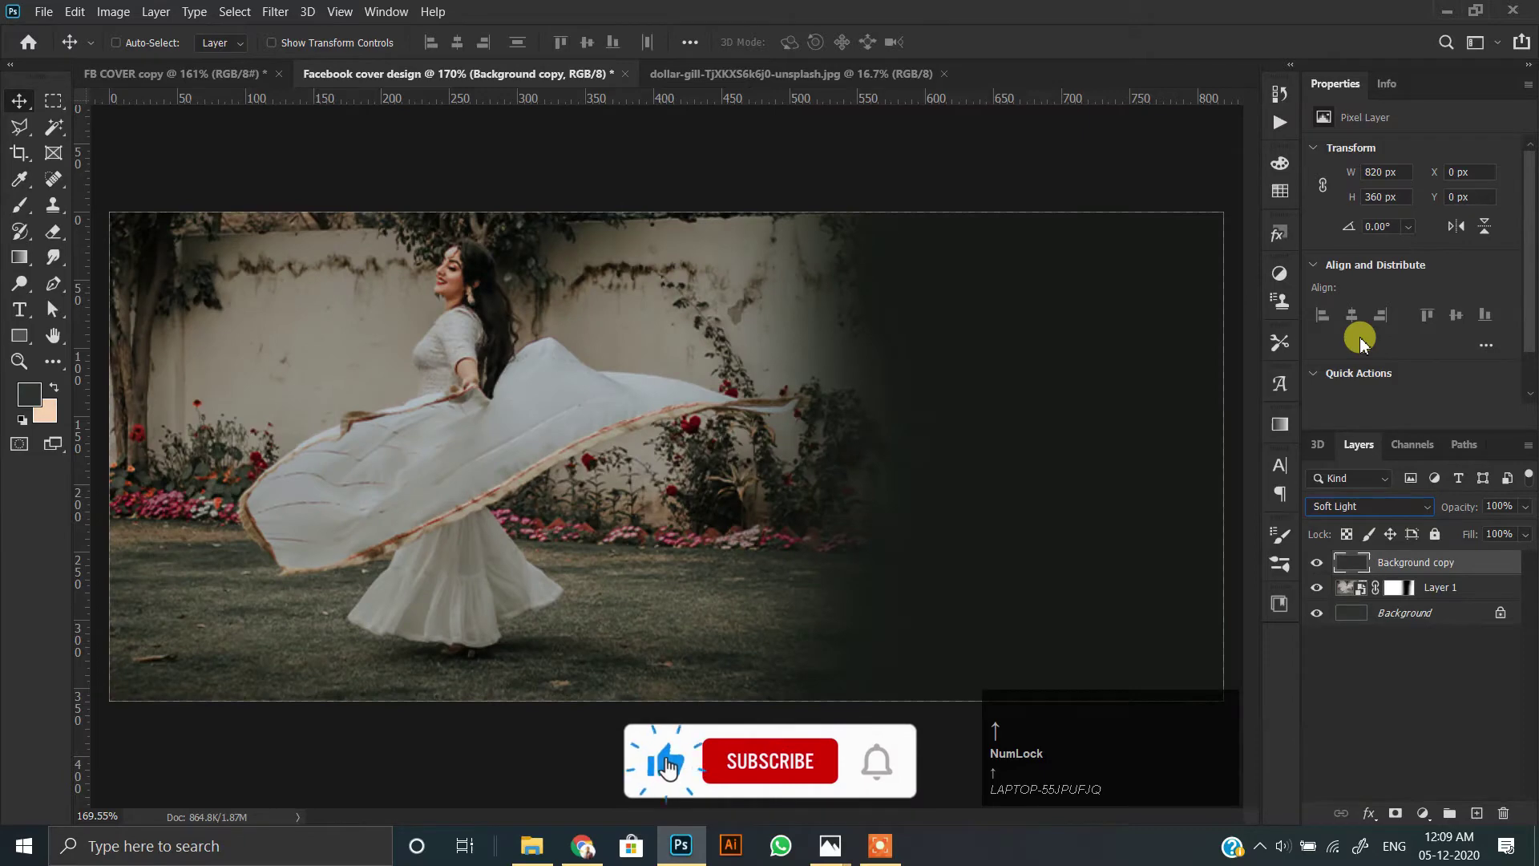
Step: Duplicate the Soft Light layer and set the duplicate to Hard Light blending at 70% opacity
key(ctrl+j)
click(1354, 506)
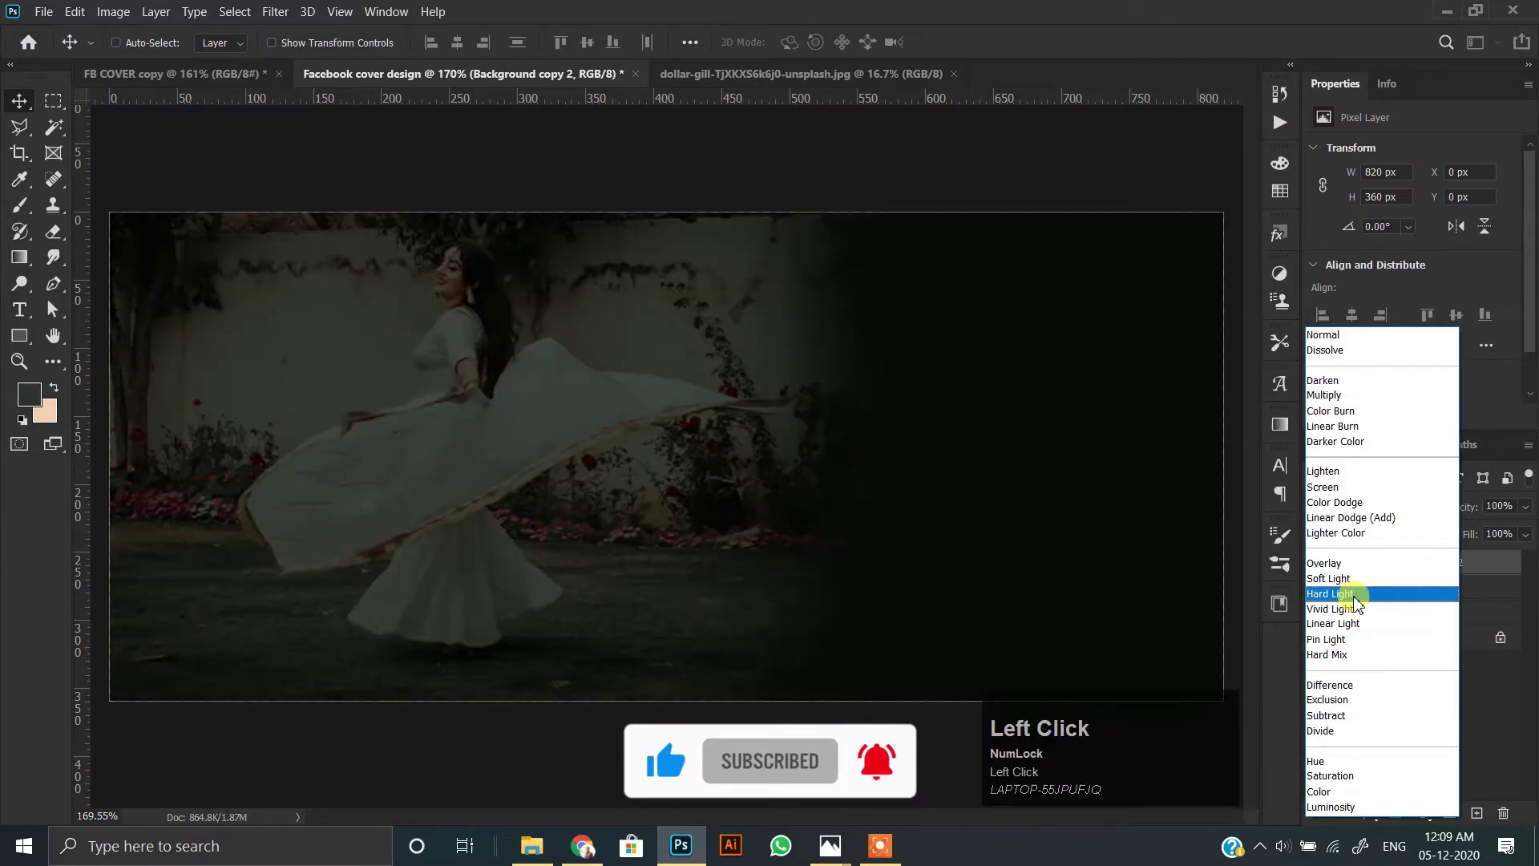
click(1353, 607)
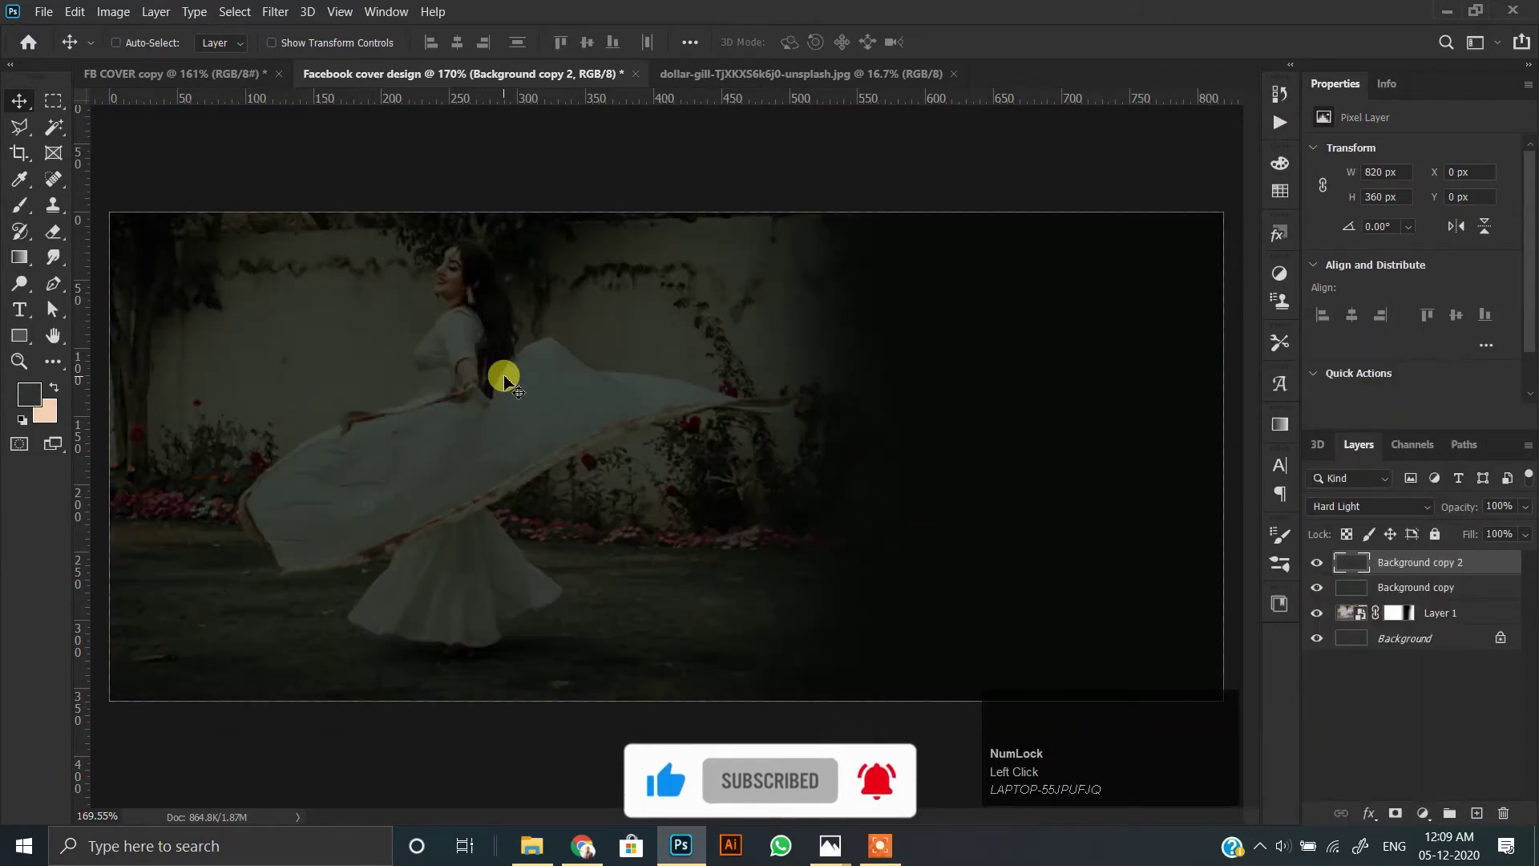
key(7)
scroll(449, 337, down, 1)
scroll(439, 334, up, 1)
Step: Add a new layer and draw a rectangle shape about 477 × 196 px across the middle of the canvas
click(1476, 813)
scroll(517, 353, down, 1)
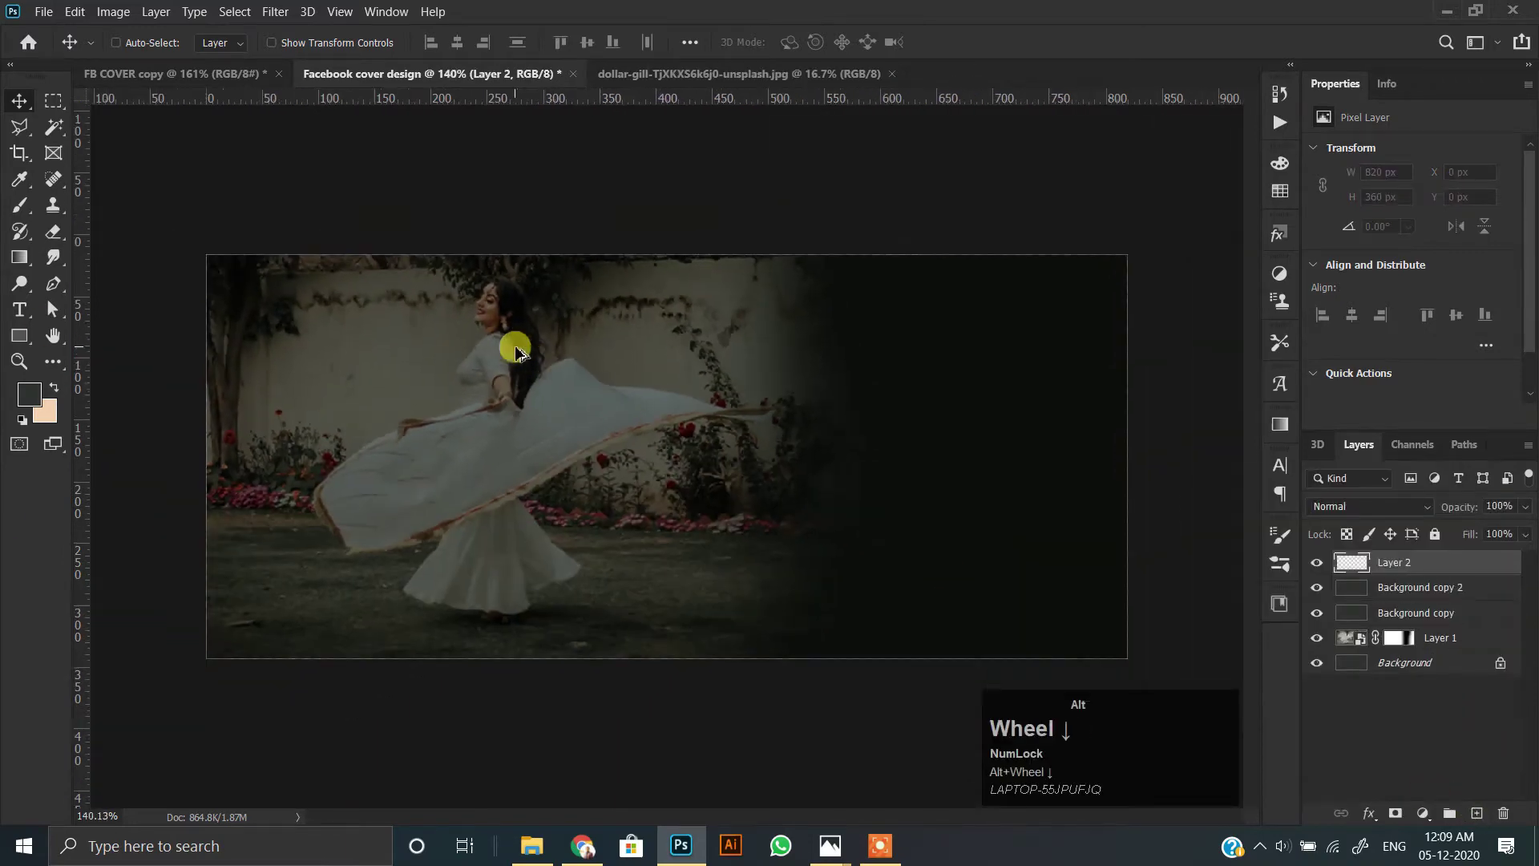
click(35, 335)
drag(950, 492, 971, 559)
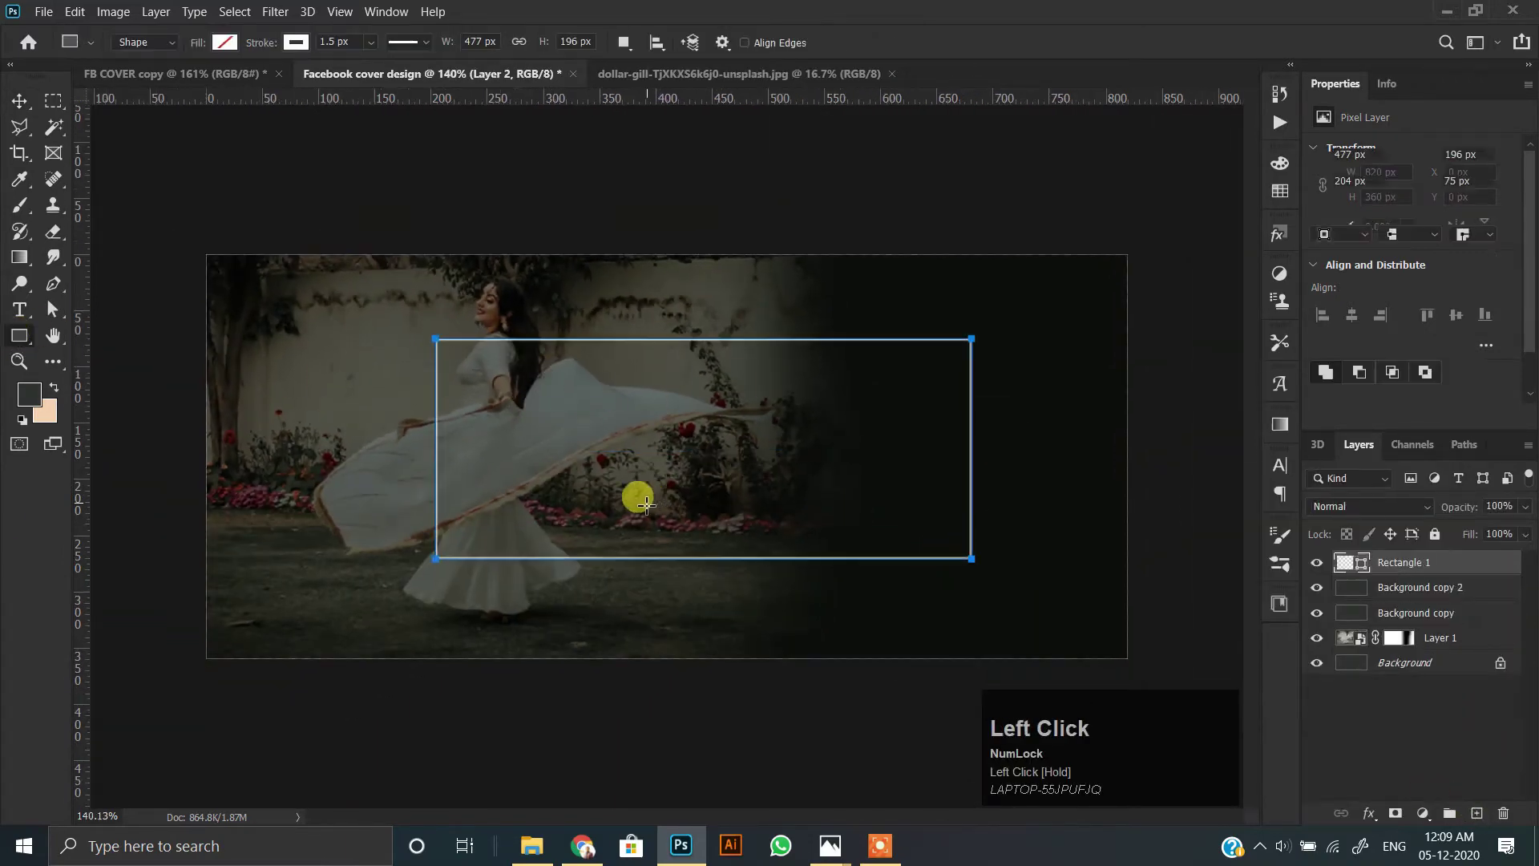
Step: Give the rectangle an off-white fill without a stroke and round its corners to 98 px
click(290, 42)
click(179, 79)
click(224, 42)
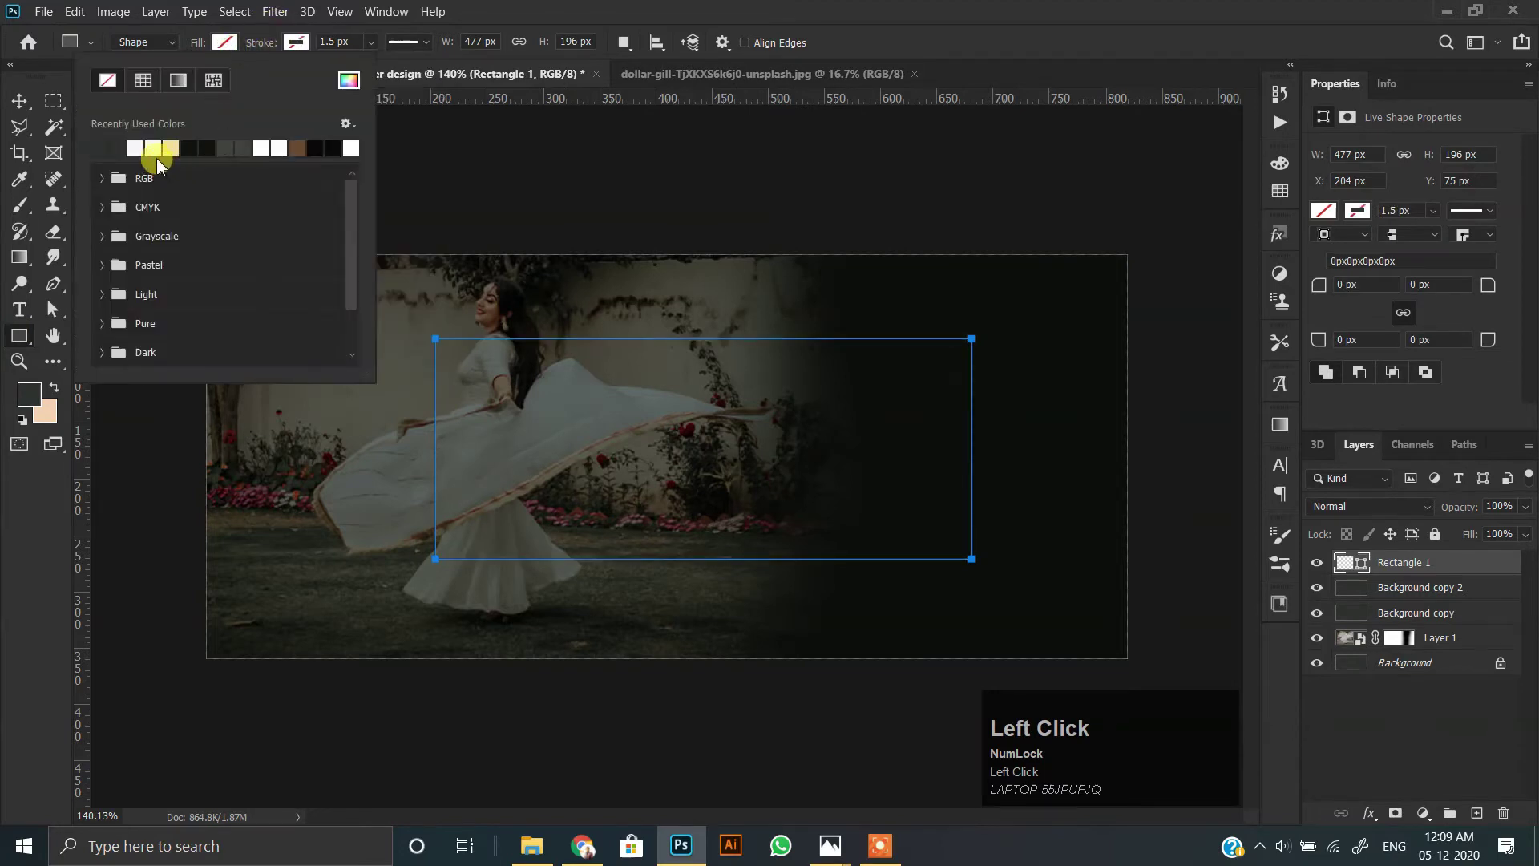
click(152, 147)
drag(1370, 286, 1467, 290)
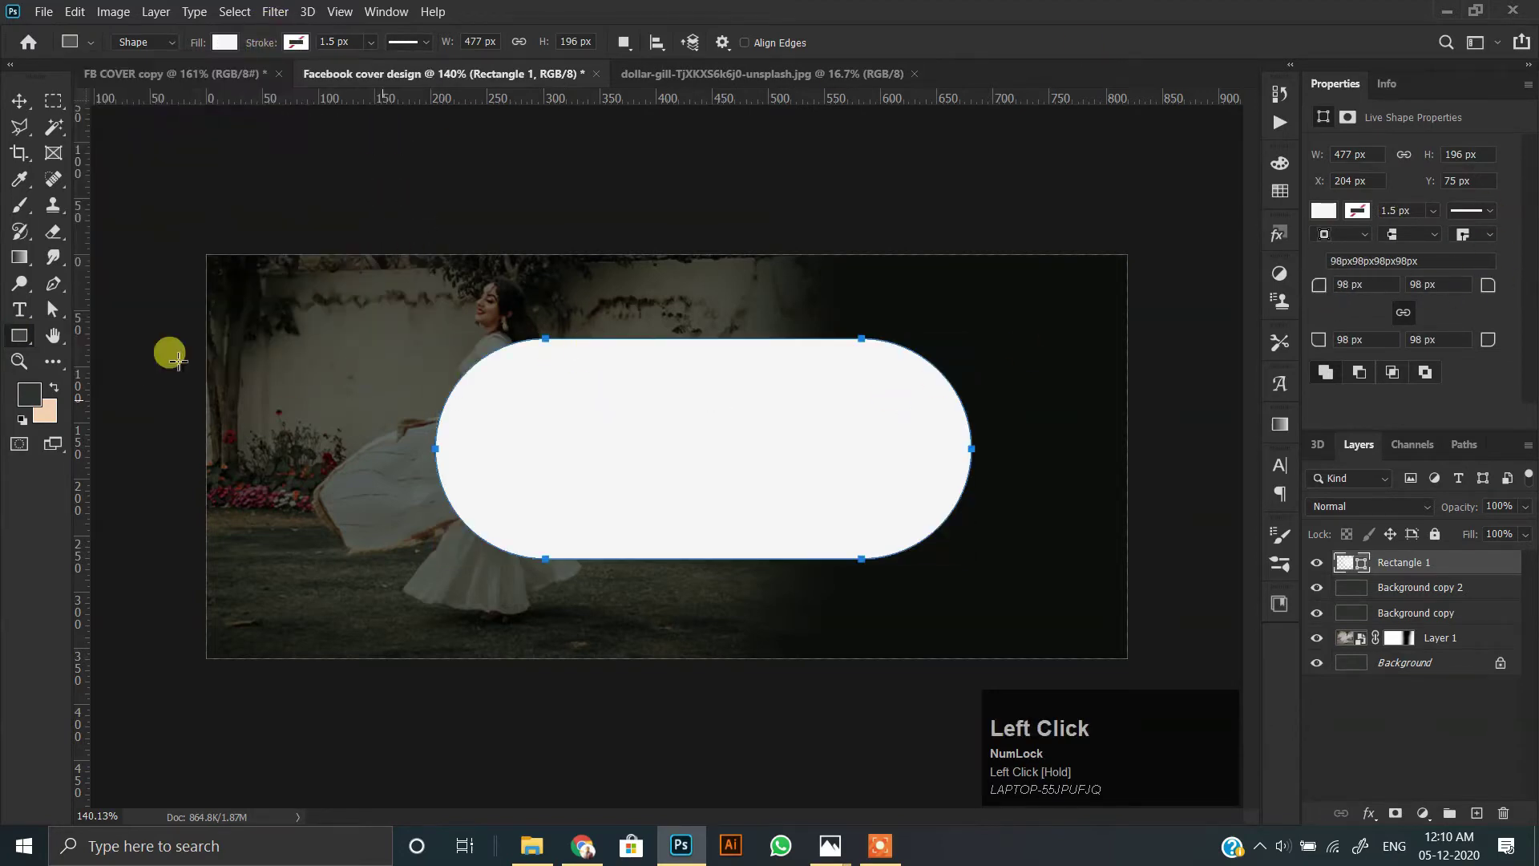
Step: Scale the rounded rectangle down to about 397 × 163 px with Free Transform
click(32, 109)
key(ctrl+t)
drag(711, 591, 900, 536)
drag(749, 515, 926, 656)
drag(823, 493, 858, 511)
drag(993, 613, 990, 593)
drag(821, 727, 762, 797)
drag(896, 681, 664, 503)
key(ctrl+z)
drag(817, 193, 918, 401)
double_click(747, 400)
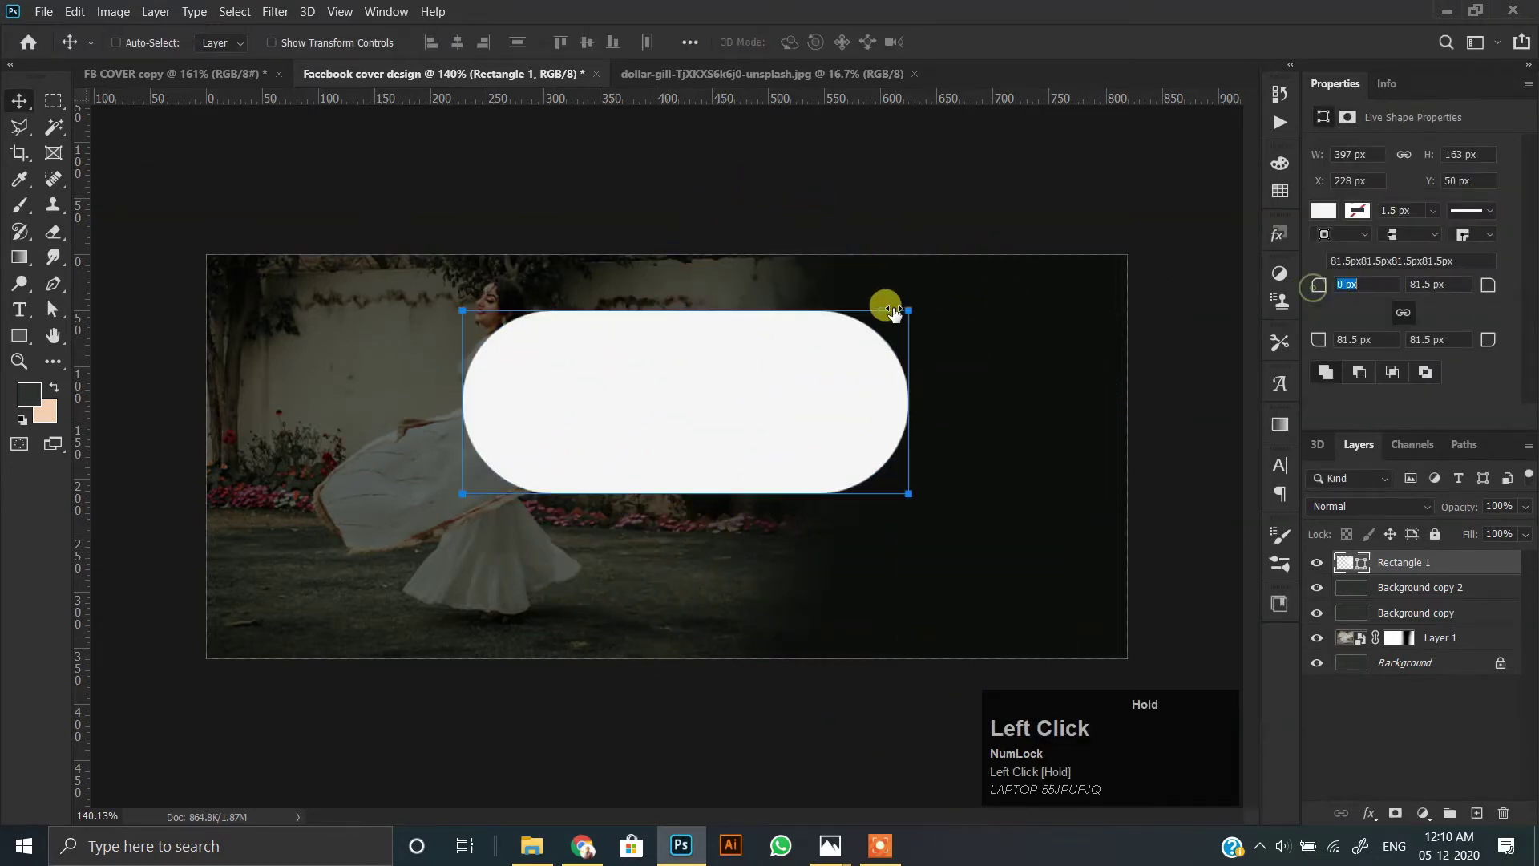
Step: Reset the rectangle's corner radii to 0 px and stretch its width to about 592 px
click(914, 310)
key(ctrl+t)
drag(908, 402, 1081, 328)
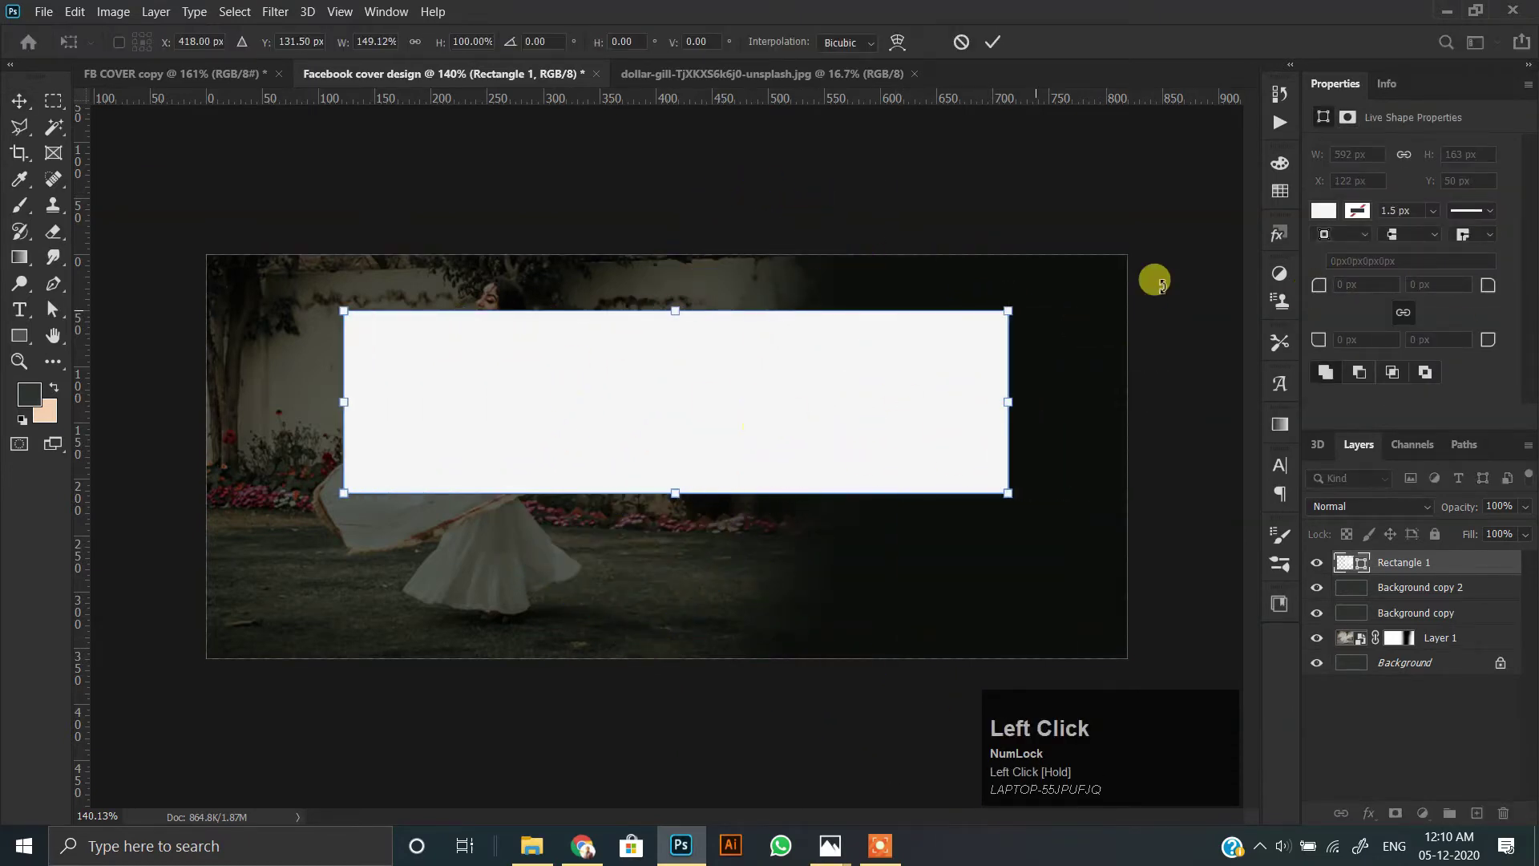
double_click(932, 367)
Step: Apply a 220 px corner radius to the rectangle and rotate it about -70° into the canvas's lower-right area
drag(1315, 295, 1530, 295)
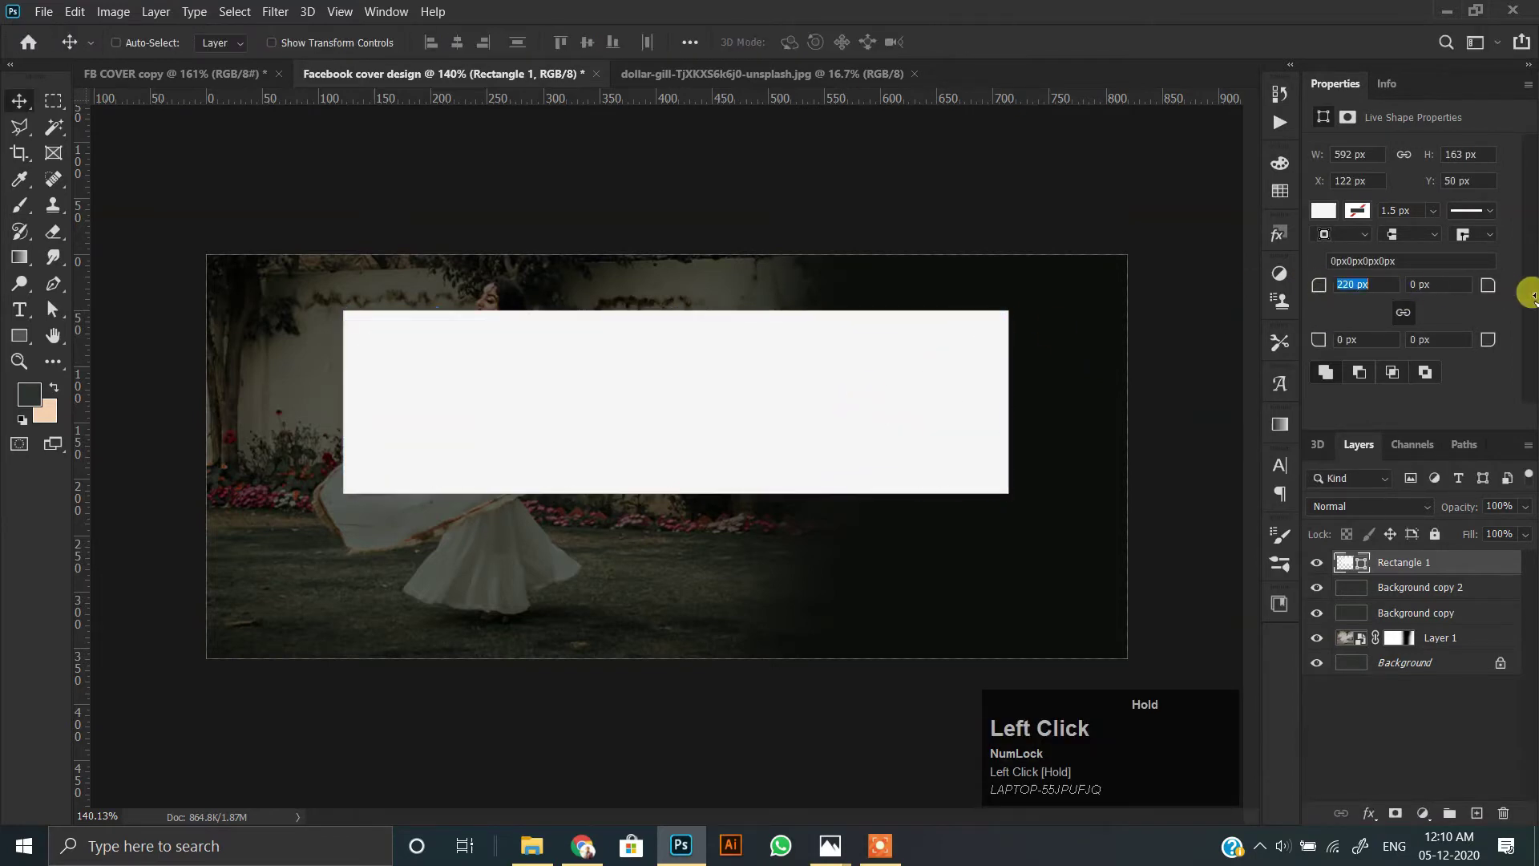
key(ctrl+t)
drag(690, 529, 886, 497)
drag(746, 384, 963, 603)
drag(1098, 591, 1101, 548)
drag(901, 582, 951, 611)
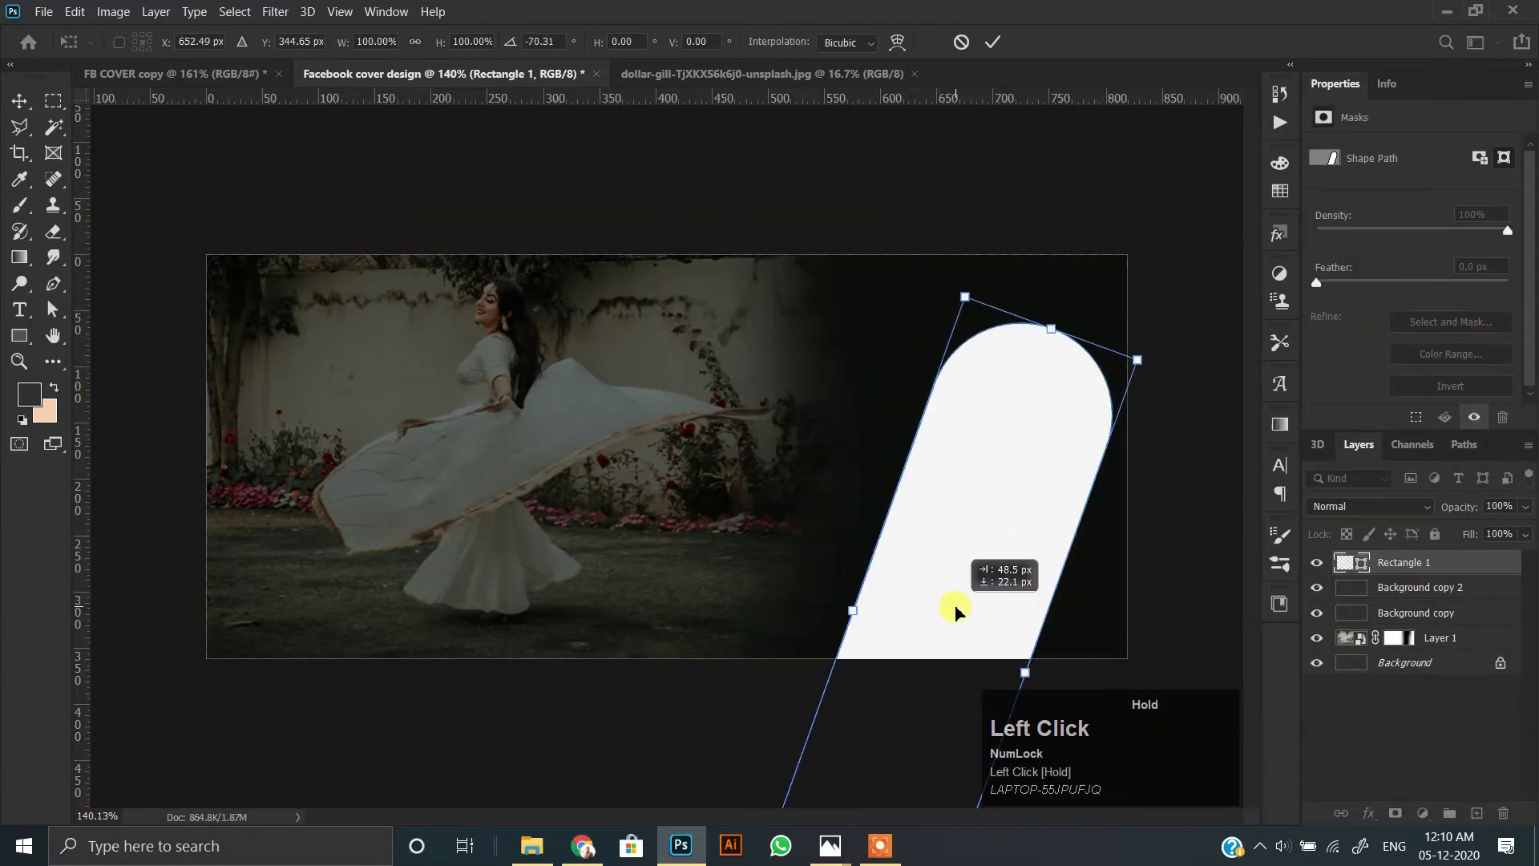
double_click(1003, 506)
Step: Duplicate the tilted bar to its upper left and transform both bars together
drag(1009, 505, 928, 498)
scroll(927, 513, down, 2)
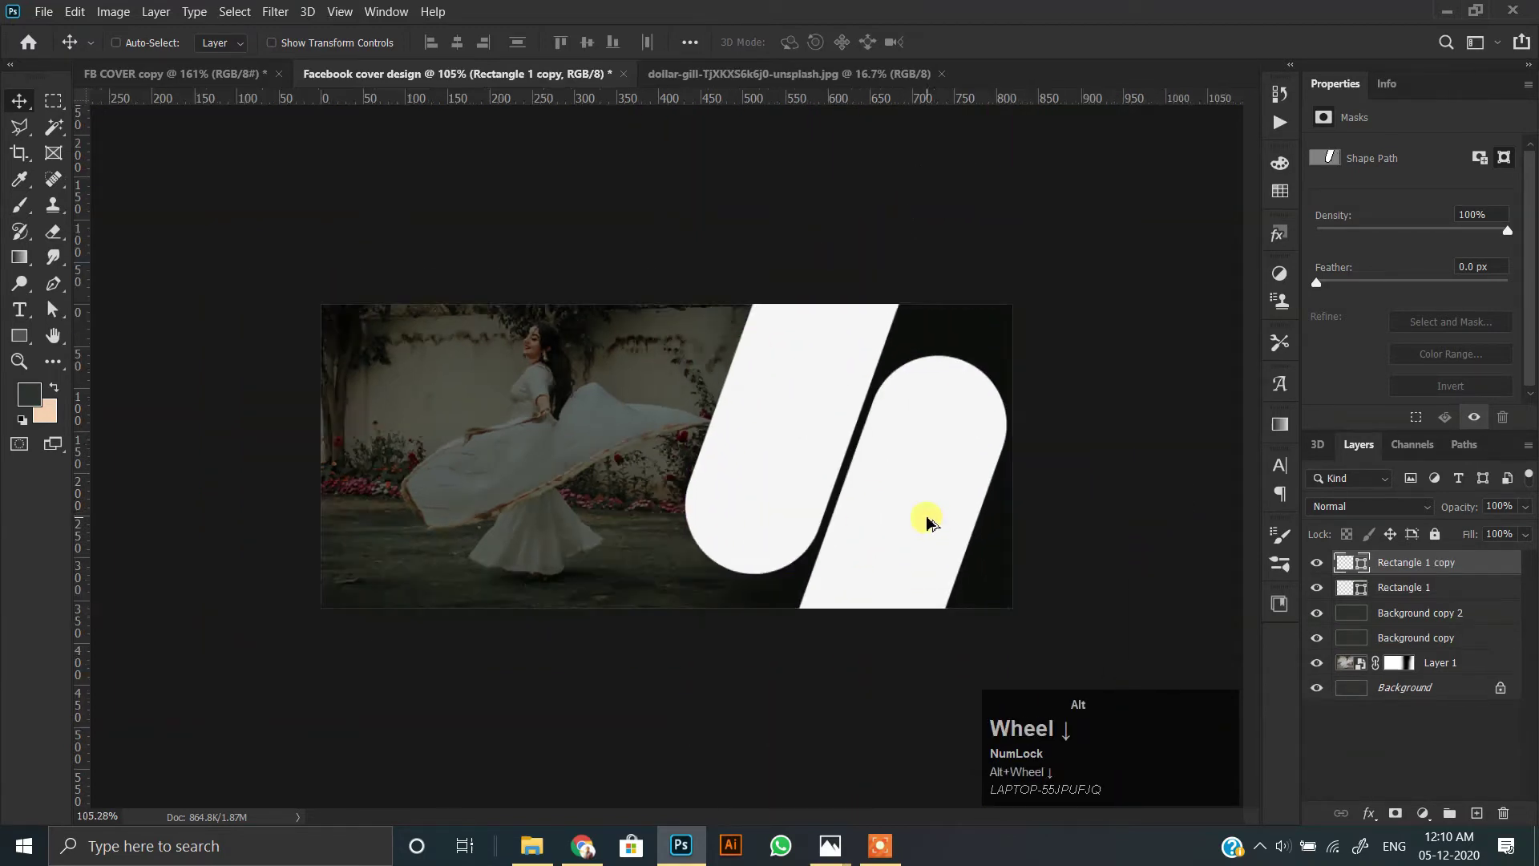
ctrl+click(1393, 588)
key(ctrl+t)
drag(1005, 463, 941, 498)
double_click(941, 499)
scroll(839, 502, up, 1)
Step: Scale both tilted bars to about 89.71% and position them over the right half of the cover
key(ctrl+t)
drag(1041, 465, 1021, 467)
drag(927, 533, 940, 527)
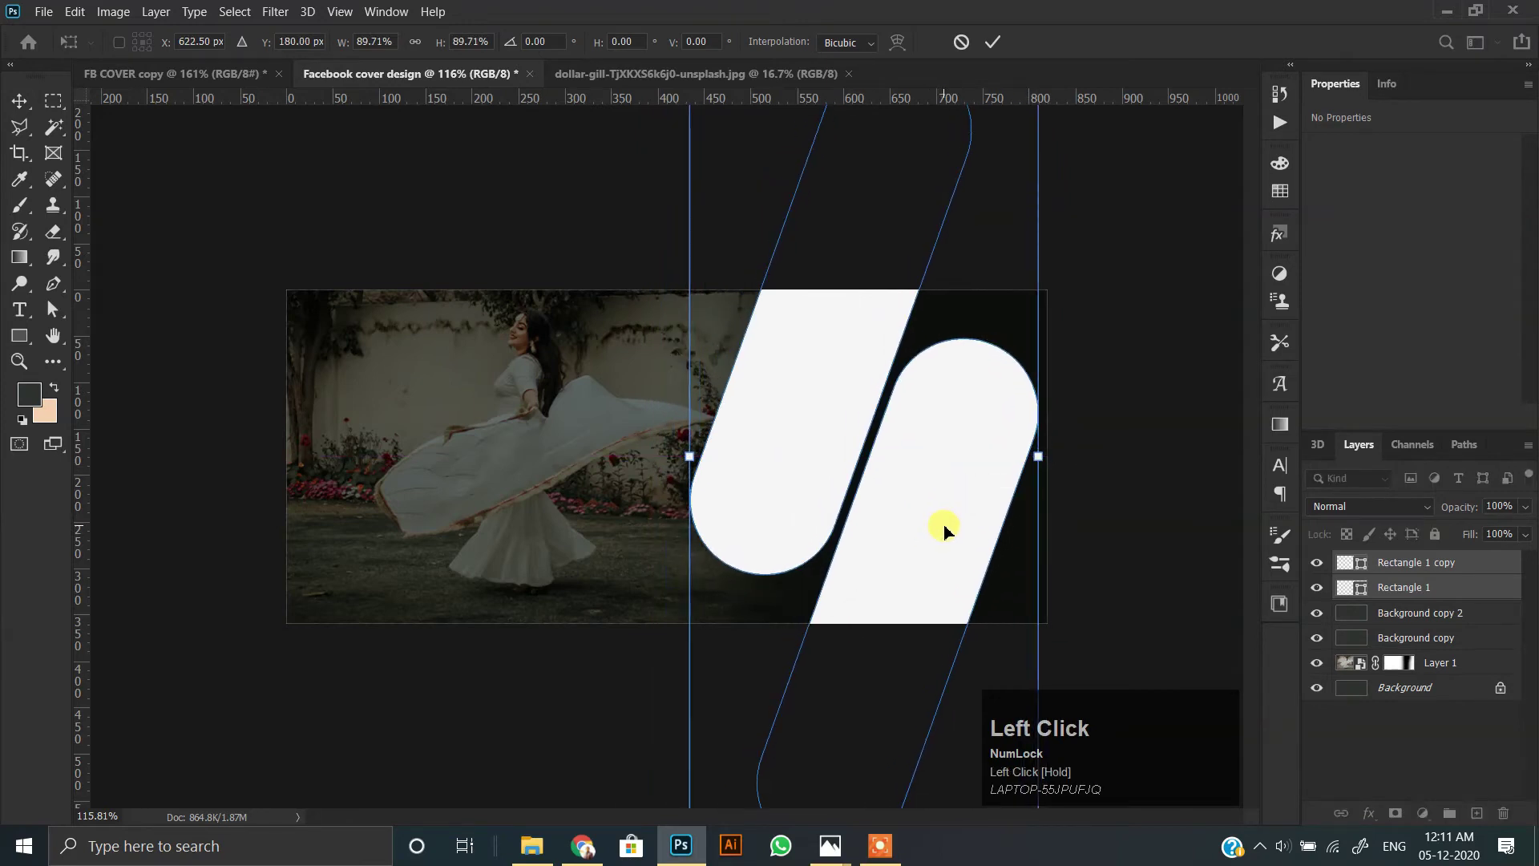
double_click(938, 527)
scroll(937, 527, up, 2)
Step: Switch to Photos and copy the portrait of the woman in white facing the camera
click(1403, 584)
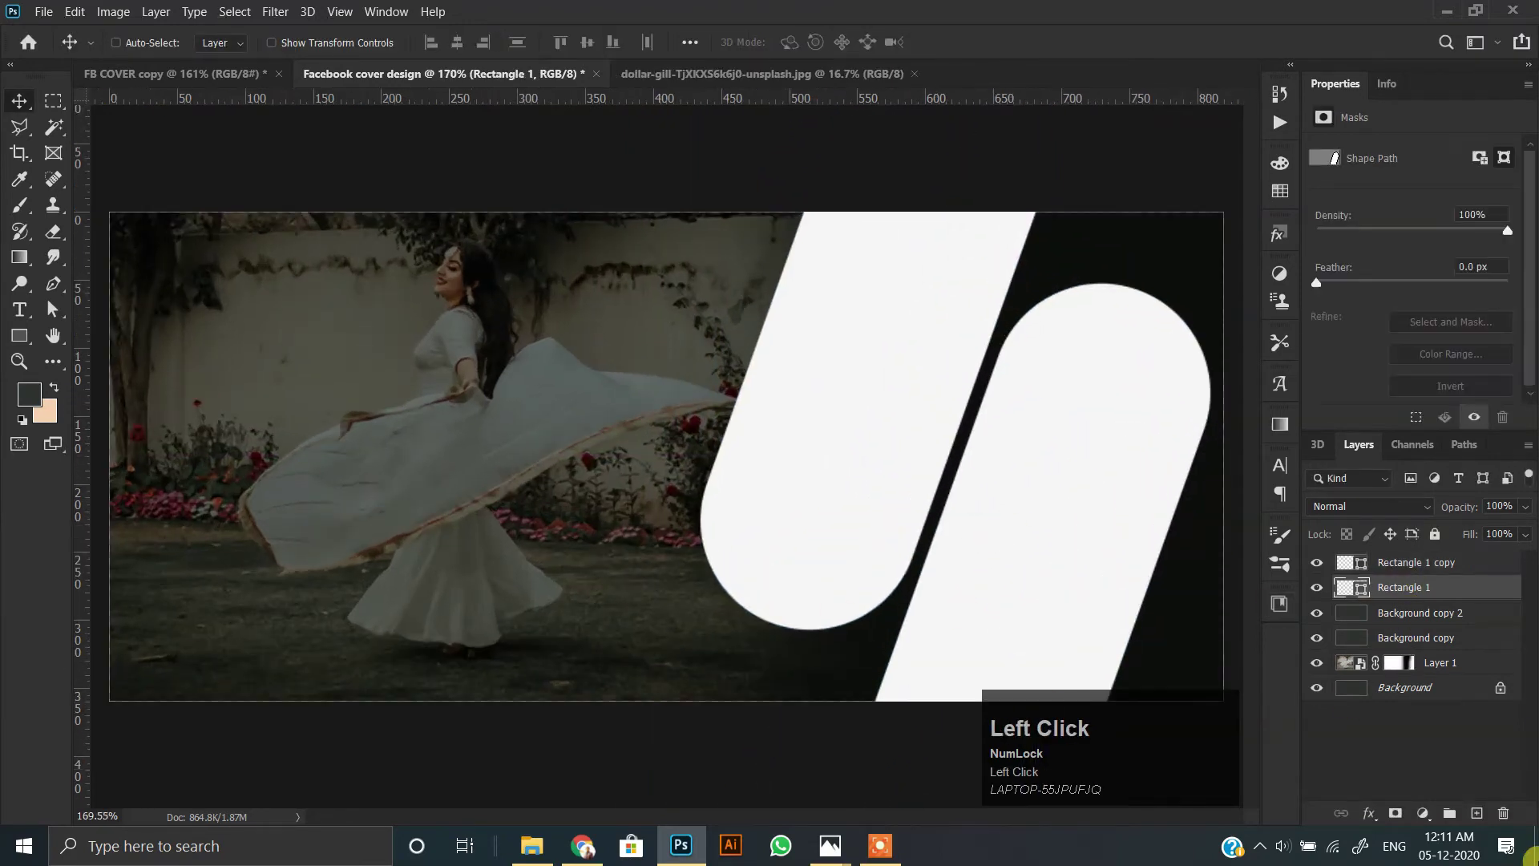
click(831, 840)
click(521, 757)
right_click(727, 279)
click(772, 374)
Step: Switch back to Photoshop, paste the portrait into the cover design and convert its layer to a smart object
key(alt+Tab)
click(1316, 587)
click(1317, 587)
key(ctrl+v)
right_click(1133, 491)
click(702, 395)
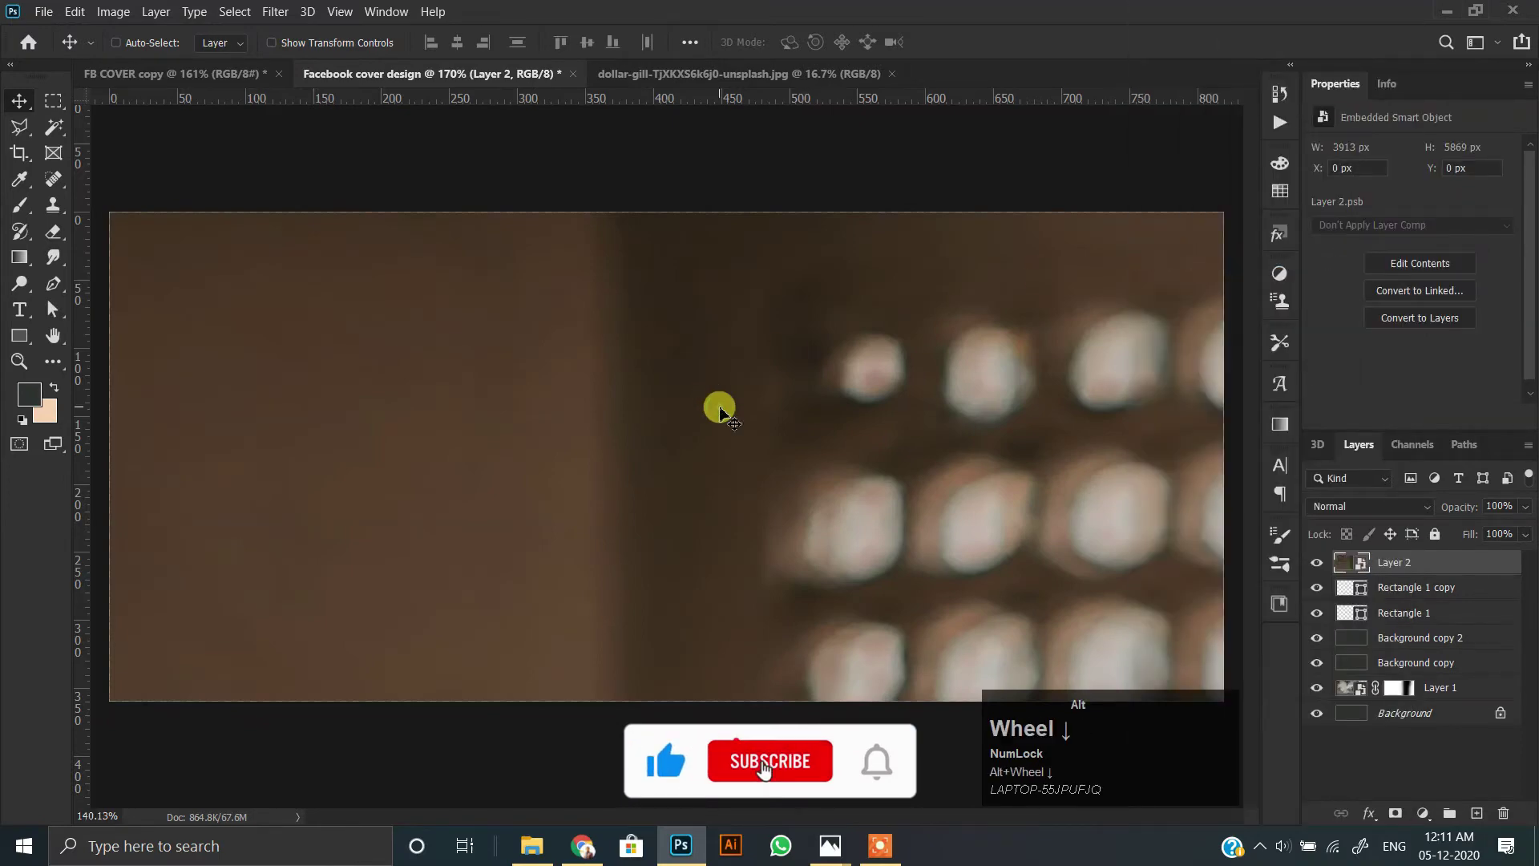
Step: Scale the pasted portrait down to about 408 × 612 px and place it over the upper tilted bar
key(ctrl+t)
alt+scroll(721, 398, down, 8)
alt+scroll(734, 398, down, 2)
drag(853, 760, 668, 481)
scroll(686, 454, up, 8)
drag(488, 456, 749, 430)
key(Return)
Step: Clip the portrait to the Rectangle 1 copy bar and adjust its position so the woman is framed inside
alt+scroll(785, 418, up, 3)
mouse_move(852, 346)
mouse_down()
mouse_move(877, 328)
mouse_move(855, 375)
mouse_up()
alt+click(1440, 570)
alt+scroll(902, 416, up, 2)
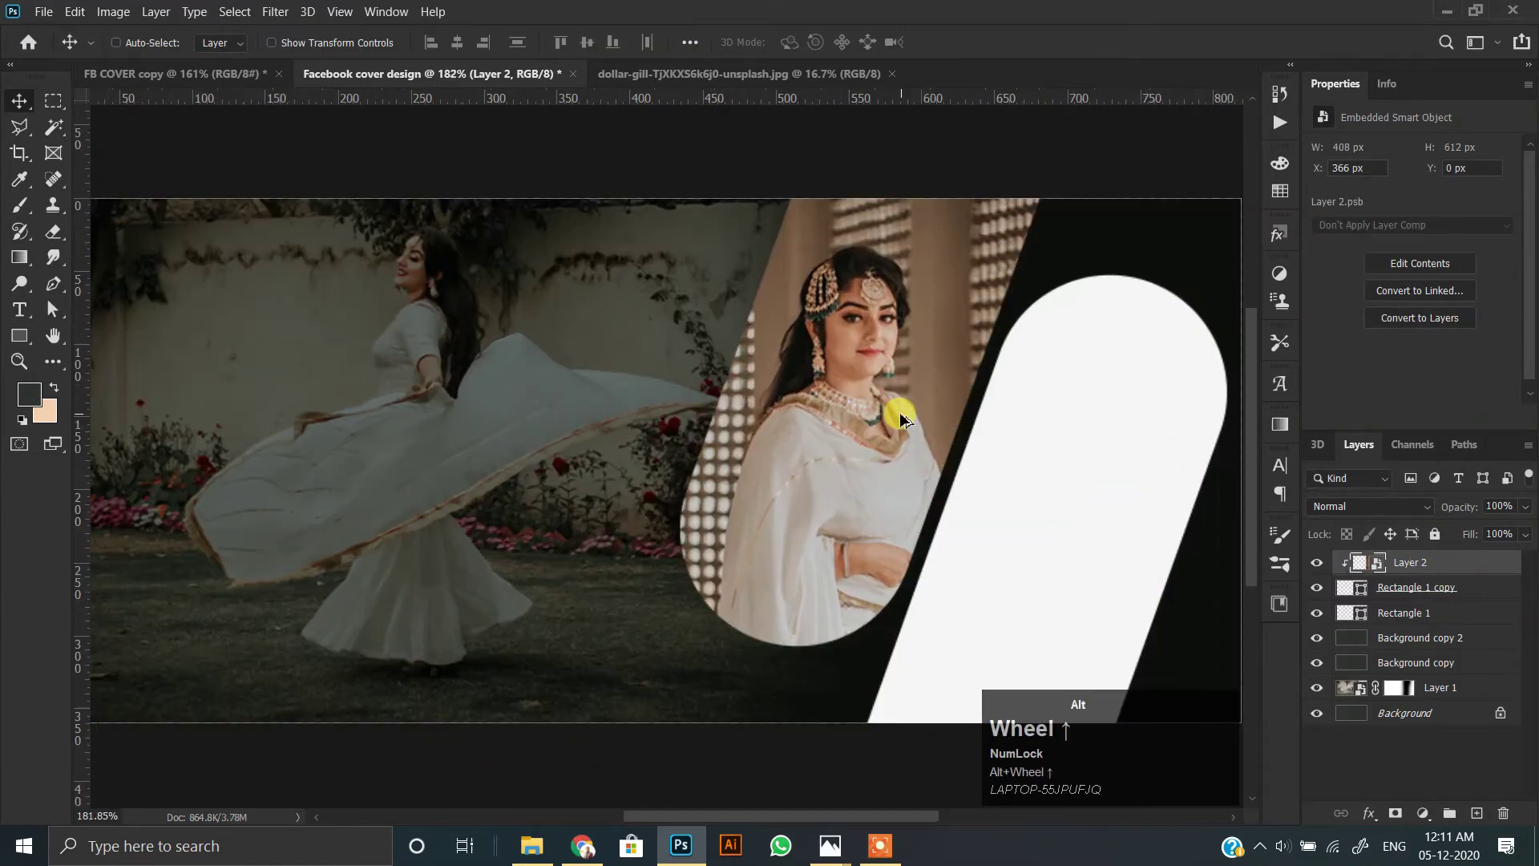
drag(860, 449, 853, 418)
alt+scroll(853, 418, down, 2)
Step: Select the Rectangle 1 bar, then switch to Photos and copy the portrait of the woman in white looking sideways
ctrl+click(962, 486)
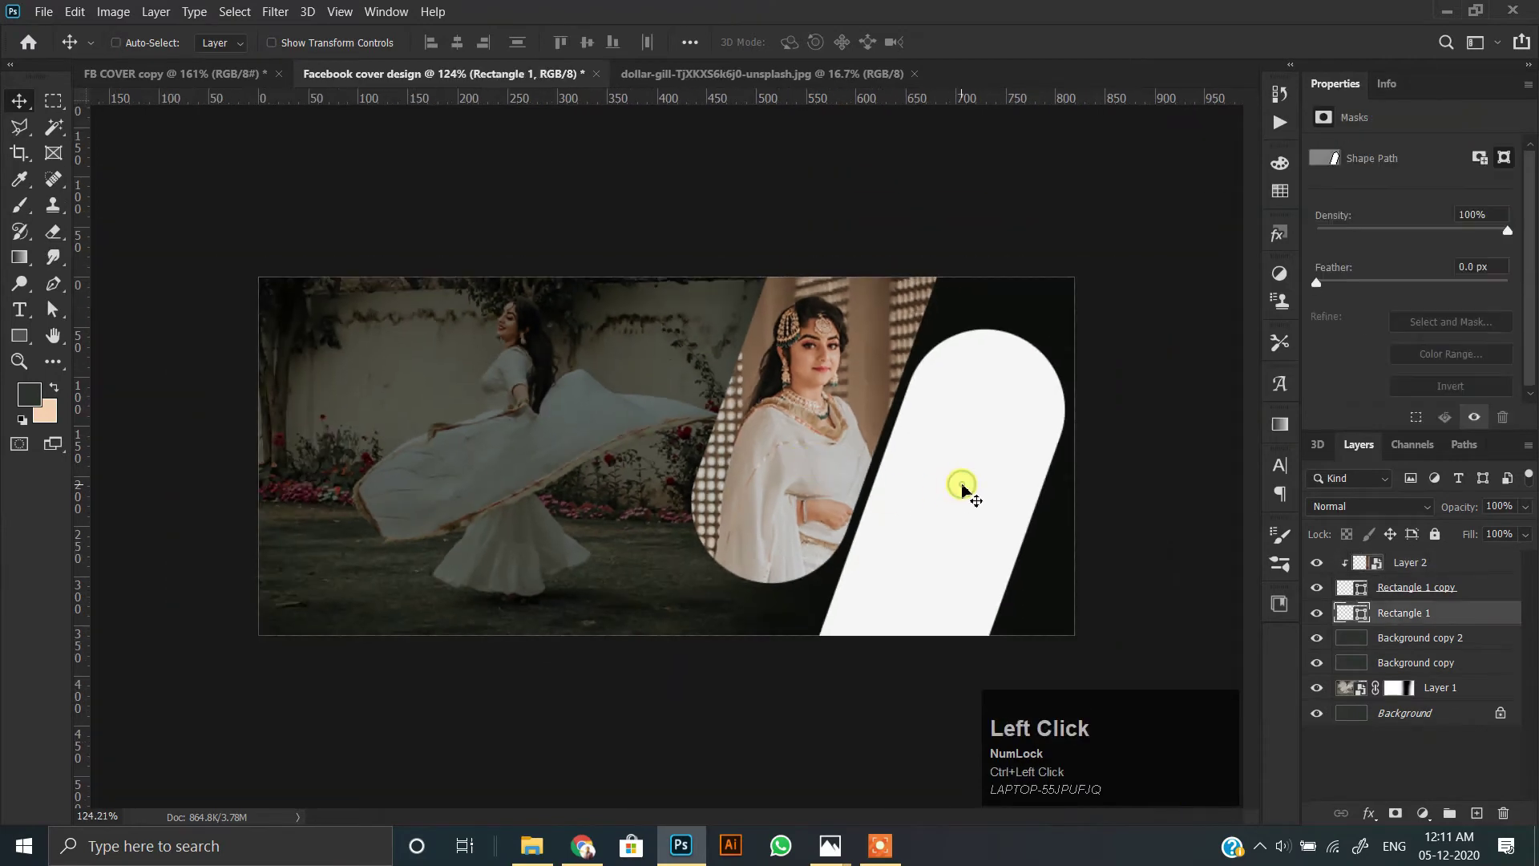
click(830, 846)
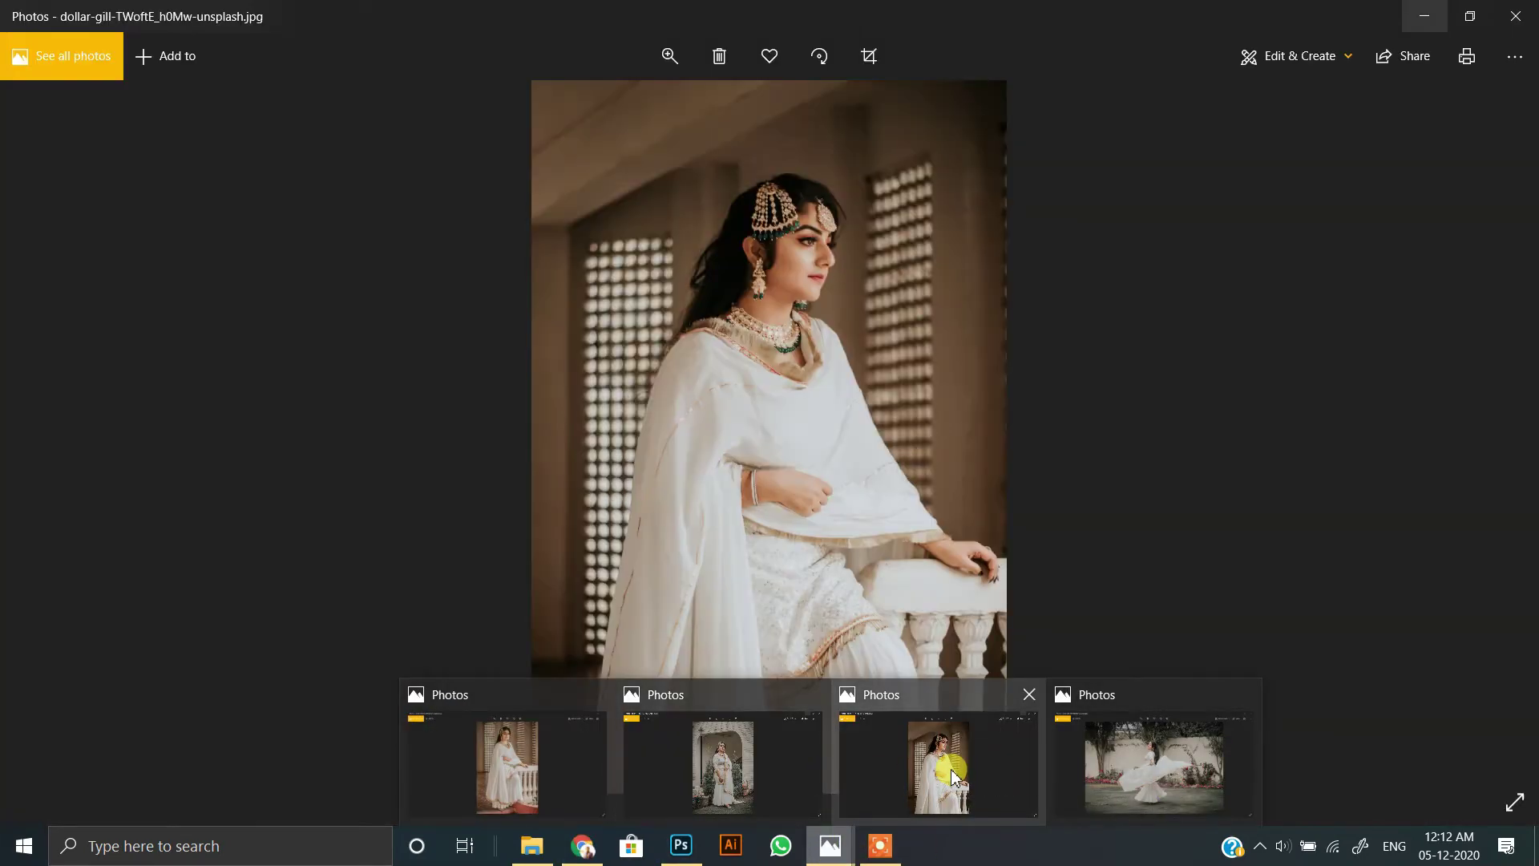
click(948, 763)
right_click(796, 433)
click(788, 643)
Step: Switch back to Photoshop, paste the portrait above Rectangle 1 and convert its layer to a smart object
key(alt+Tab)
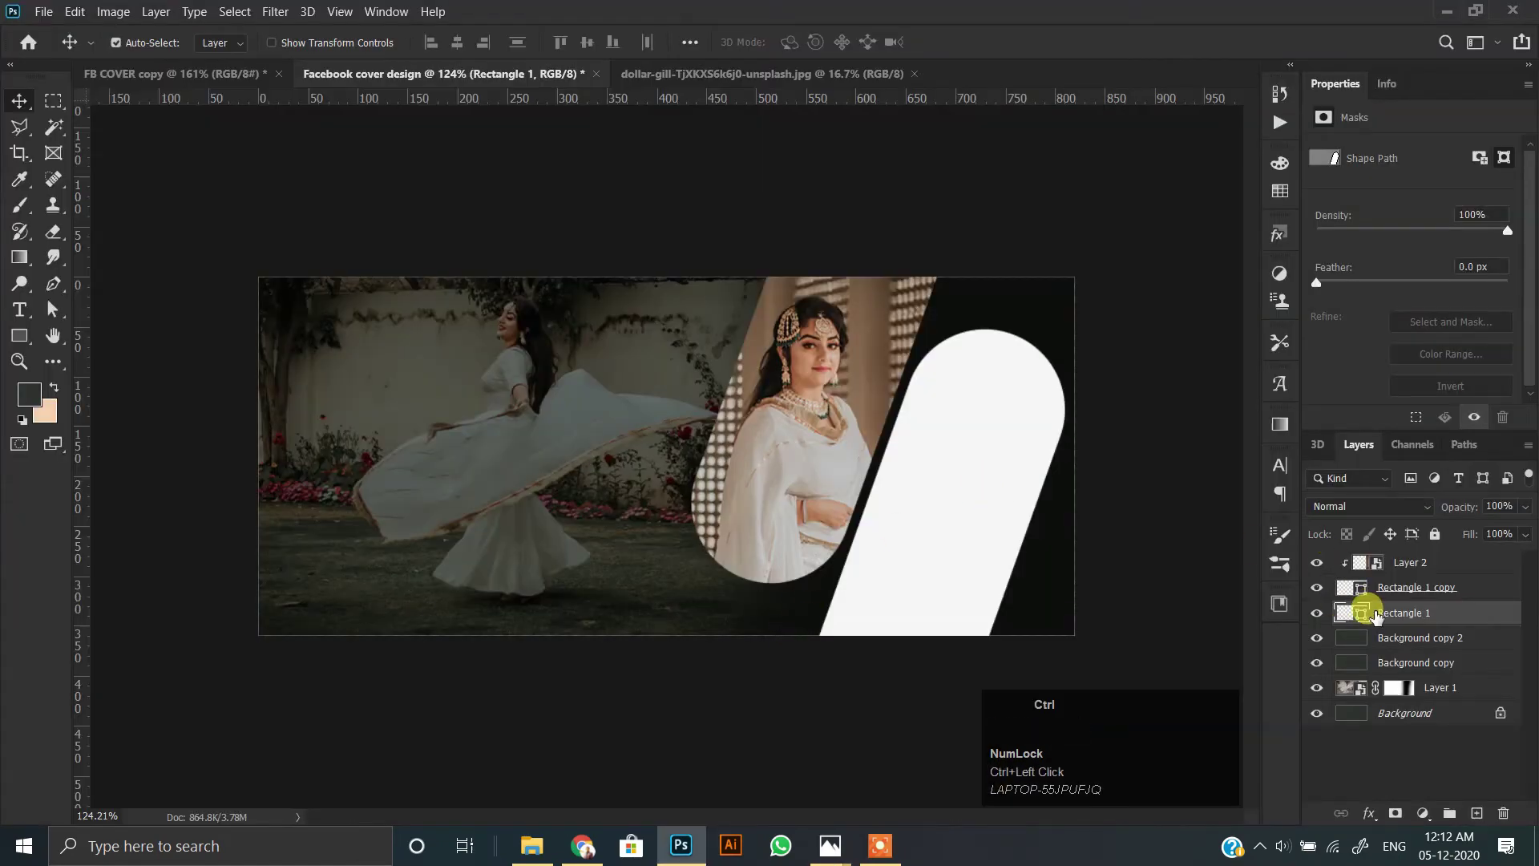
key(ctrl+v)
right_click(1472, 611)
click(1347, 358)
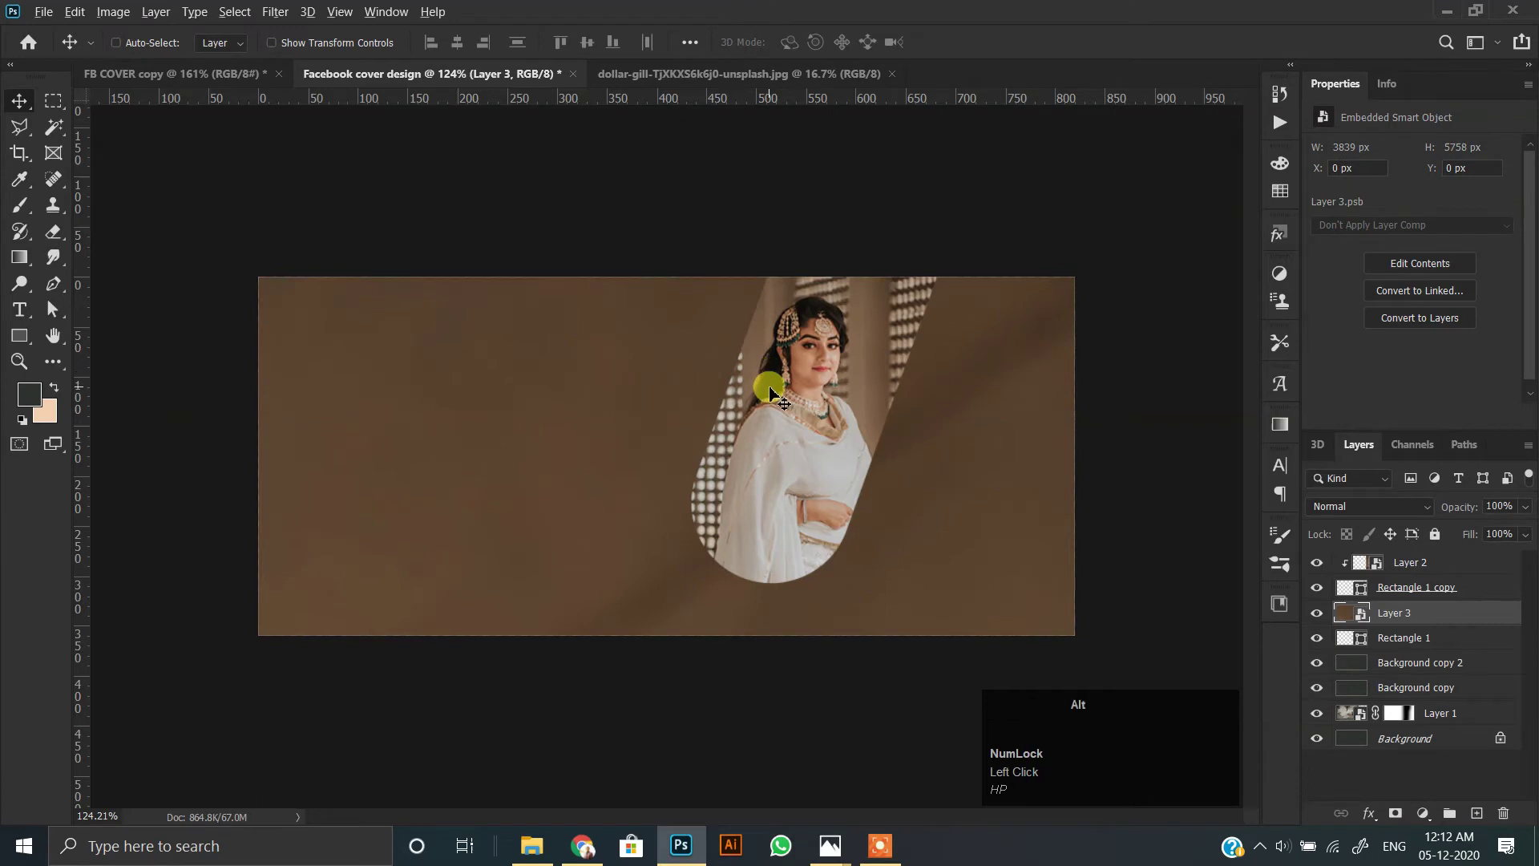
Step: Scale the sideways portrait down to about 11.2% and place it over the lower tilted bar
scroll(770, 393, down, 10)
key(ctrl+t)
drag(856, 765, 683, 502)
scroll(687, 452, up, 7)
drag(813, 467, 714, 514)
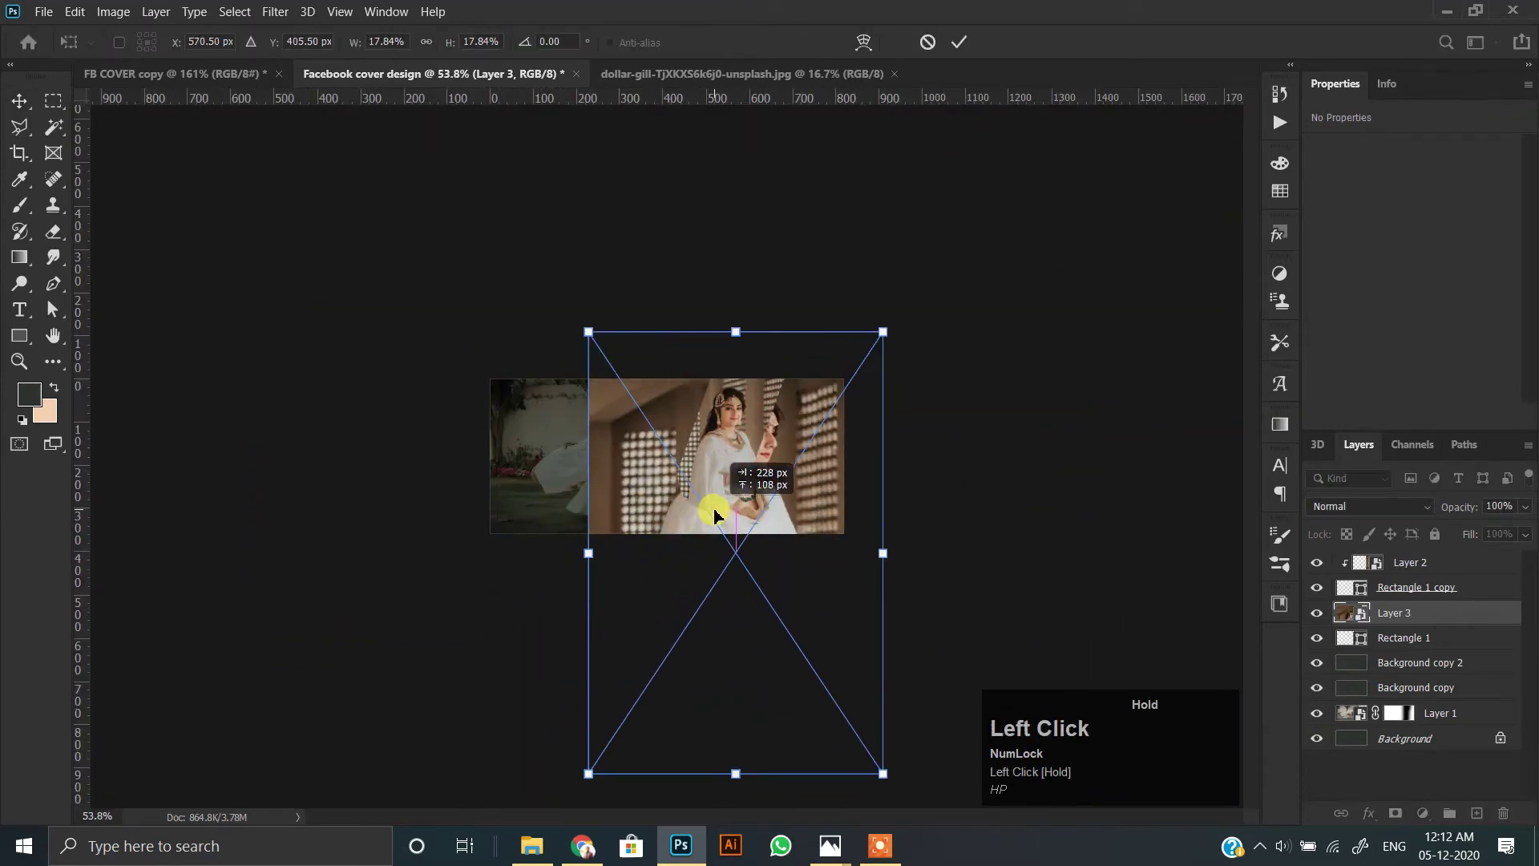
drag(883, 553, 769, 542)
drag(655, 557, 765, 534)
key(Return)
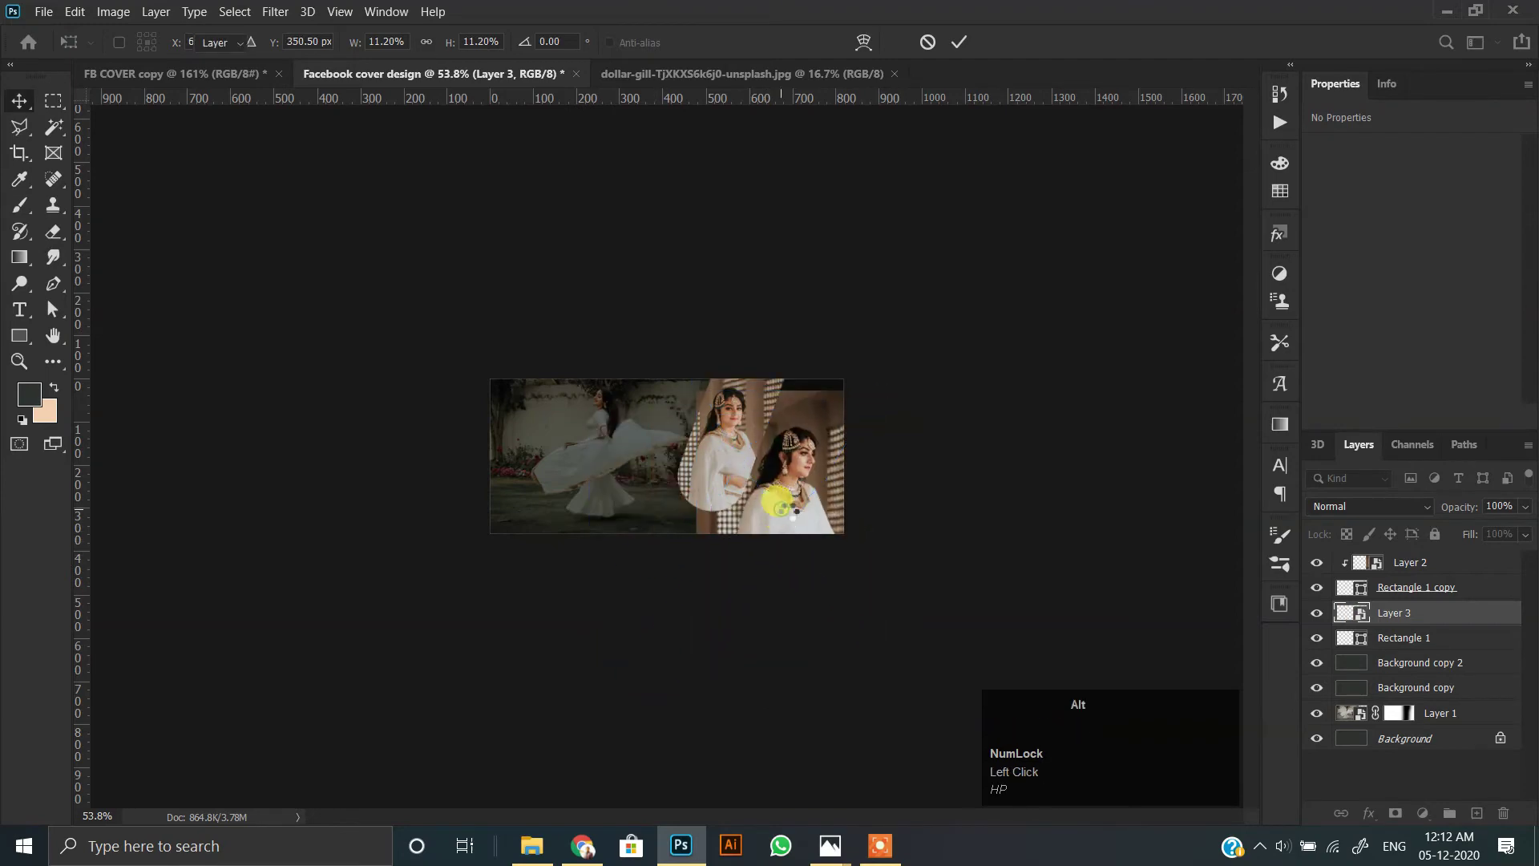
Step: Clip the sideways portrait to the Rectangle 1 bar and adjust its position so the woman is framed inside
scroll(922, 527, up, 4)
alt+click(1425, 624)
scroll(972, 485, up, 4)
mouse_move(1005, 507)
mouse_down()
mouse_move(1017, 584)
mouse_move(1026, 496)
mouse_up()
Step: Enlarge the camera-facing portrait in the upper bar to about 482 × 722 px
ctrl+click(810, 476)
key(ctrl+t)
scroll(834, 453, down, 6)
drag(759, 669, 753, 732)
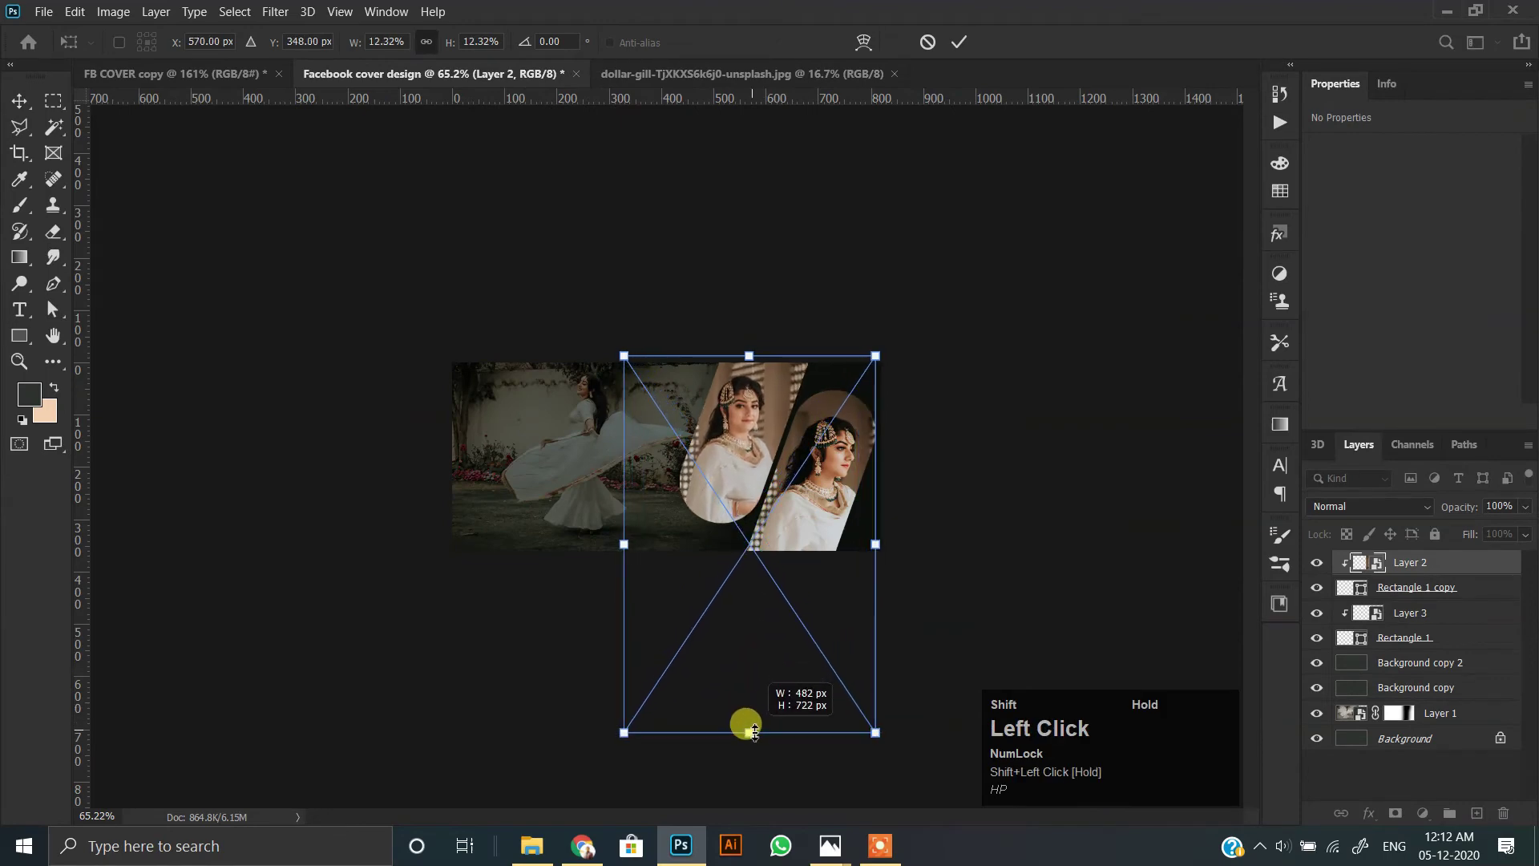
double_click(745, 398)
scroll(753, 415, up, 2)
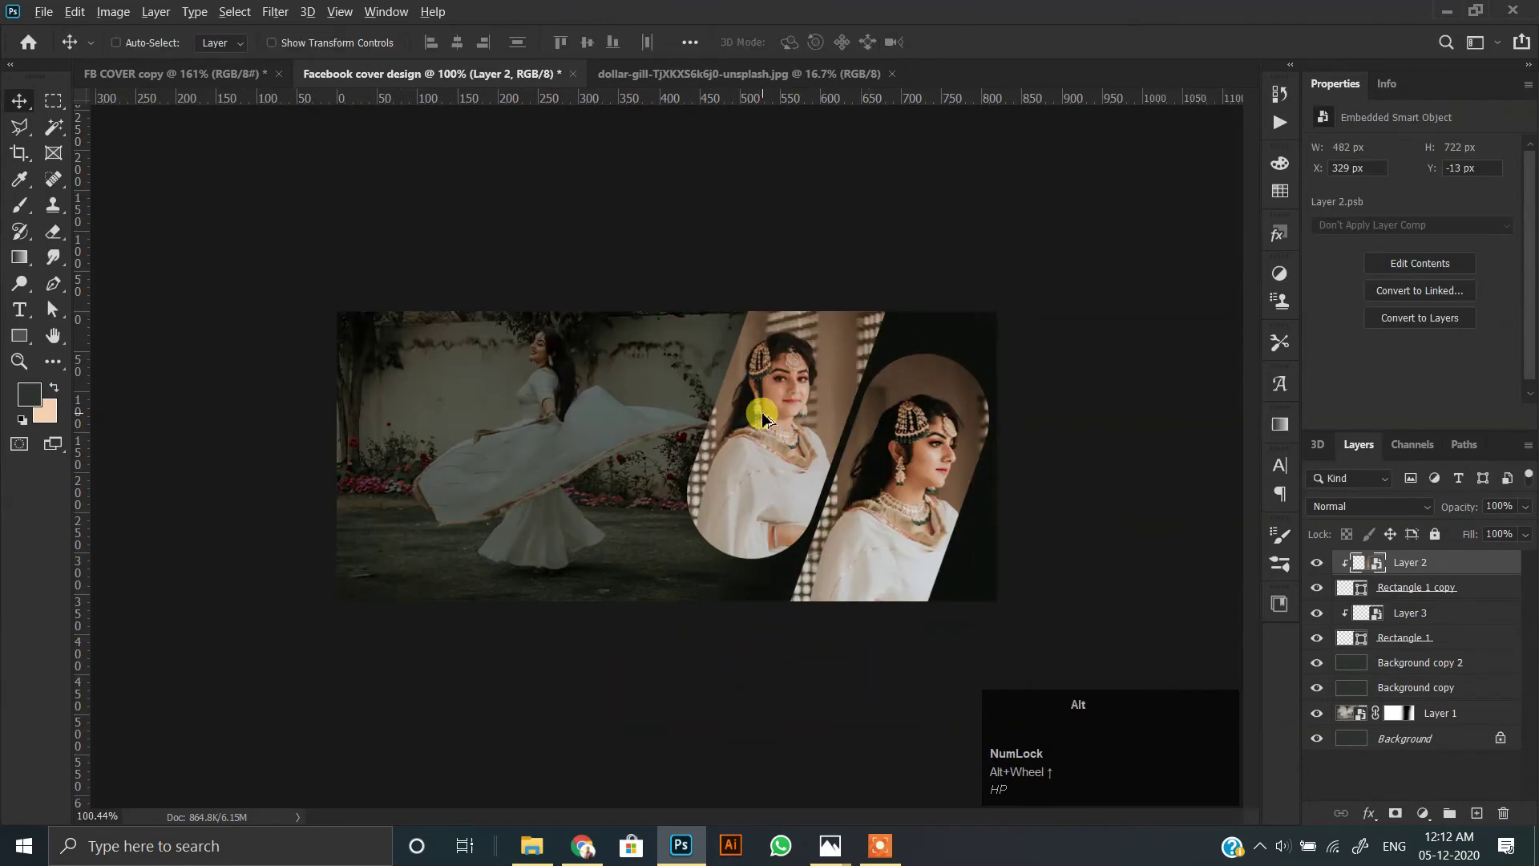
scroll(762, 415, up, 5)
click(808, 368)
scroll(729, 408, up, 1)
key(space)
drag(620, 402, 781, 408)
scroll(763, 413, down, 1)
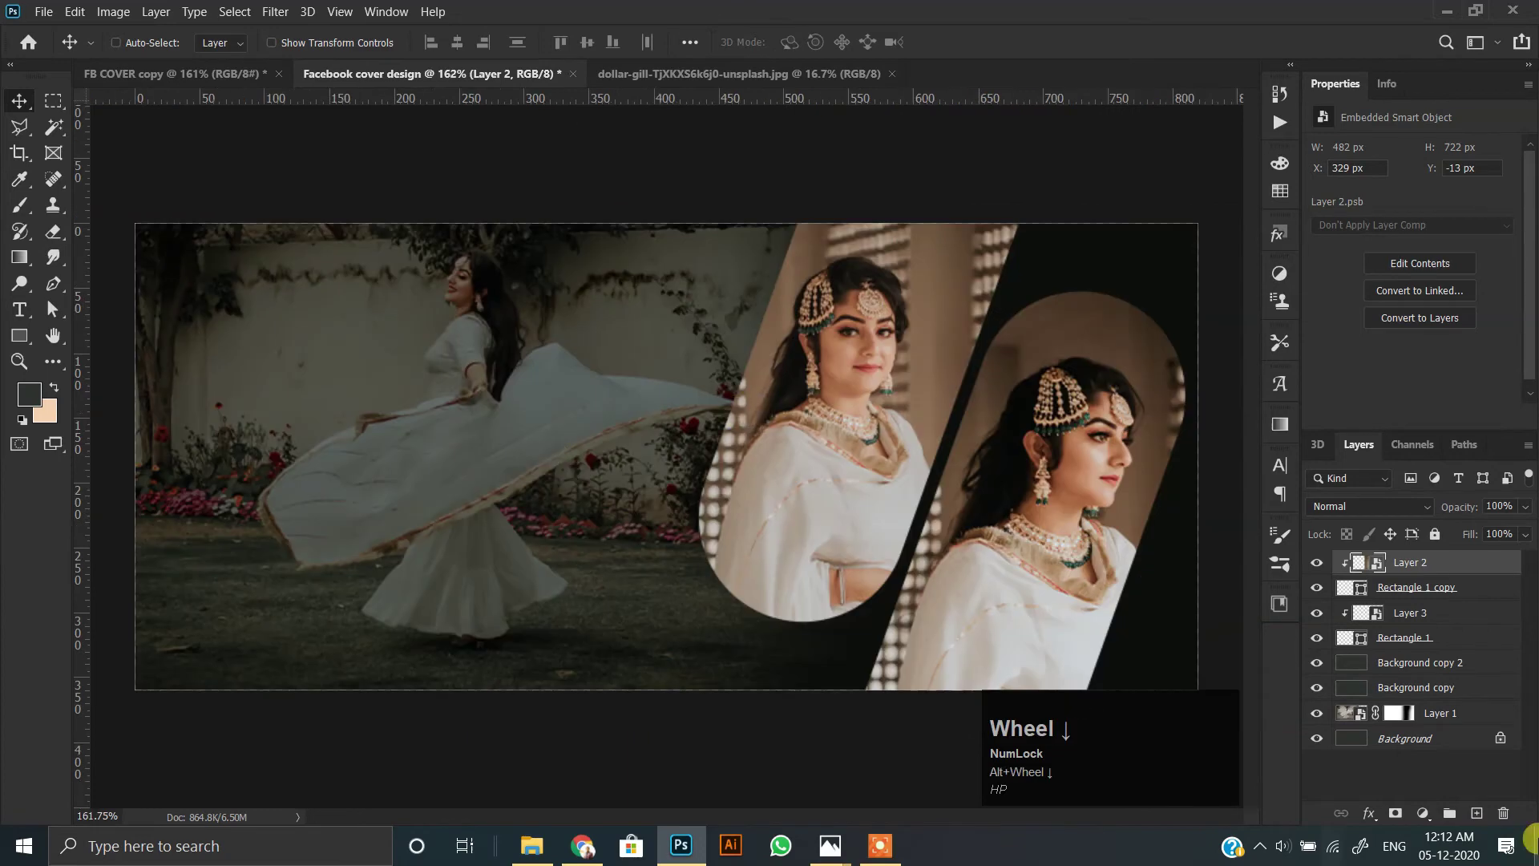
Step: Copy the name, Modeling title, divider and contact layers with icons from FB COVER copy into the Facebook cover design, placing them over the dancer
click(176, 73)
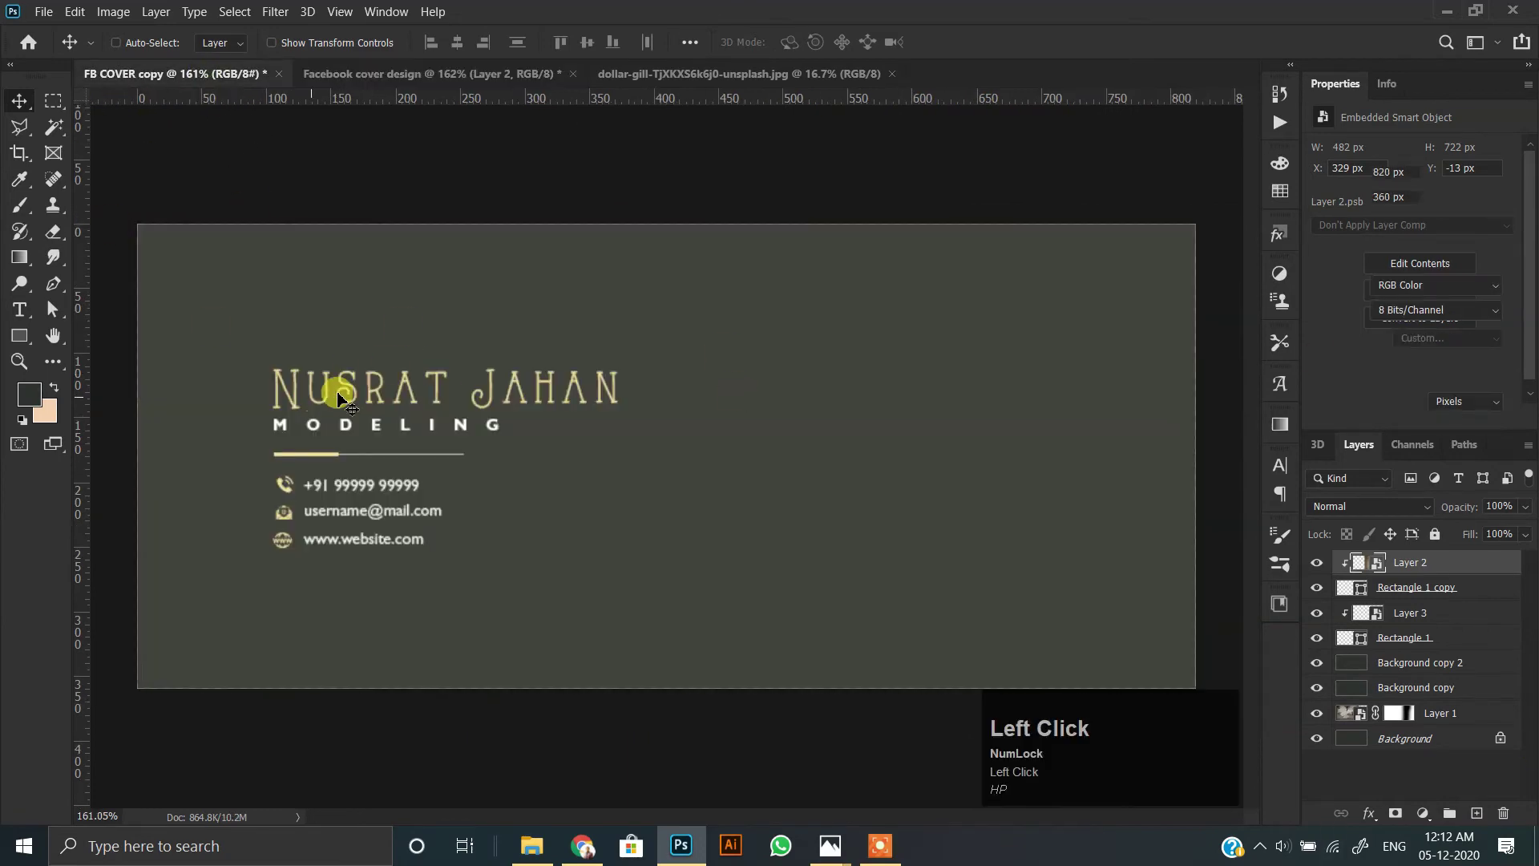
ctrl+click(312, 393)
scroll(1432, 682, down, 3)
shift+click(1416, 556)
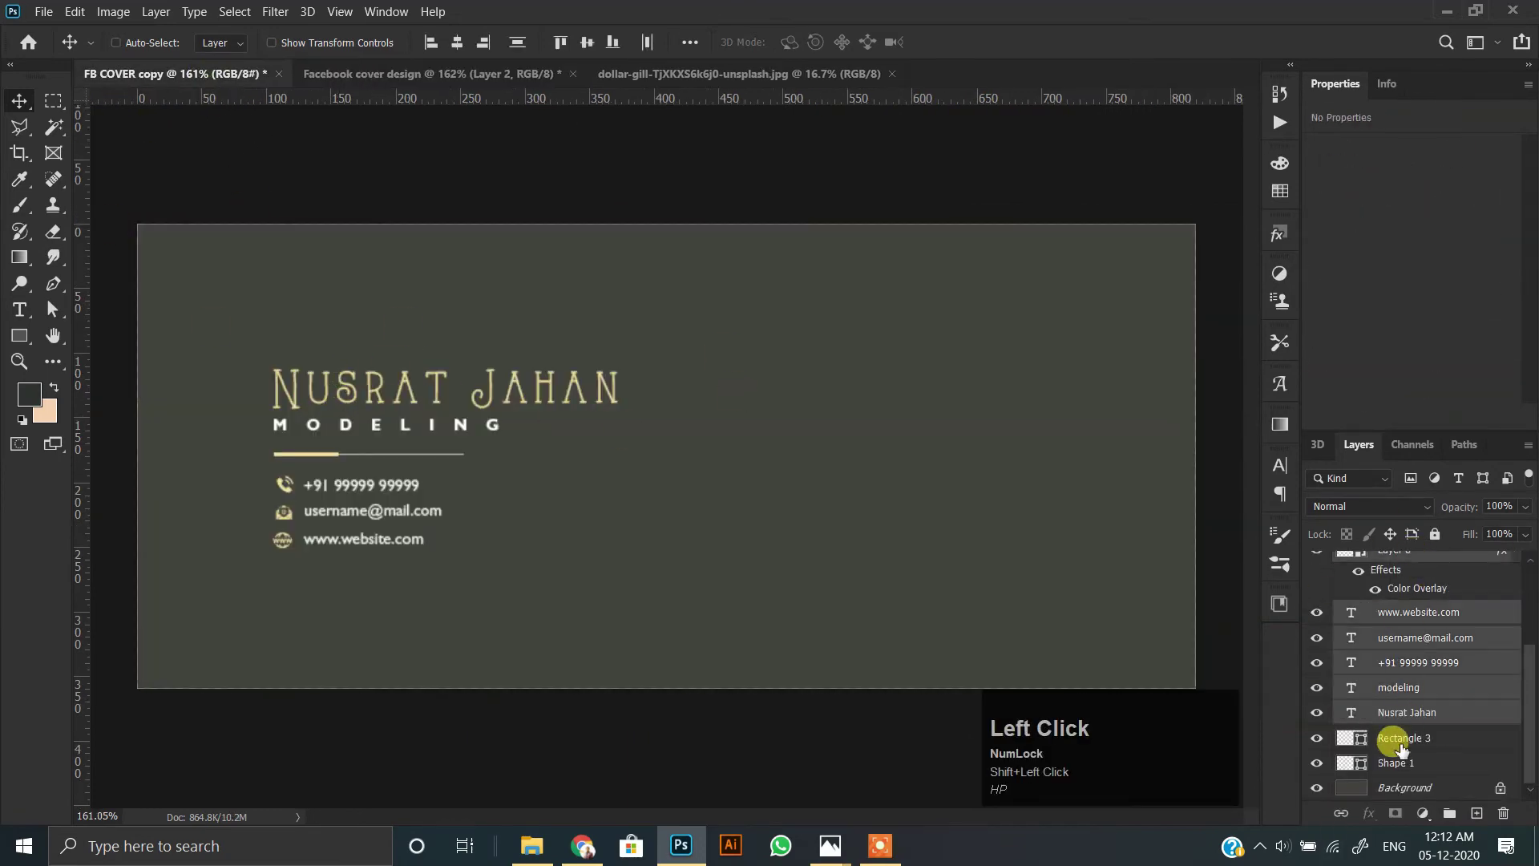
click(1398, 760)
scroll(1408, 655, up, 5)
shift+click(1405, 568)
drag(319, 481, 422, 64)
drag(294, 417, 398, 399)
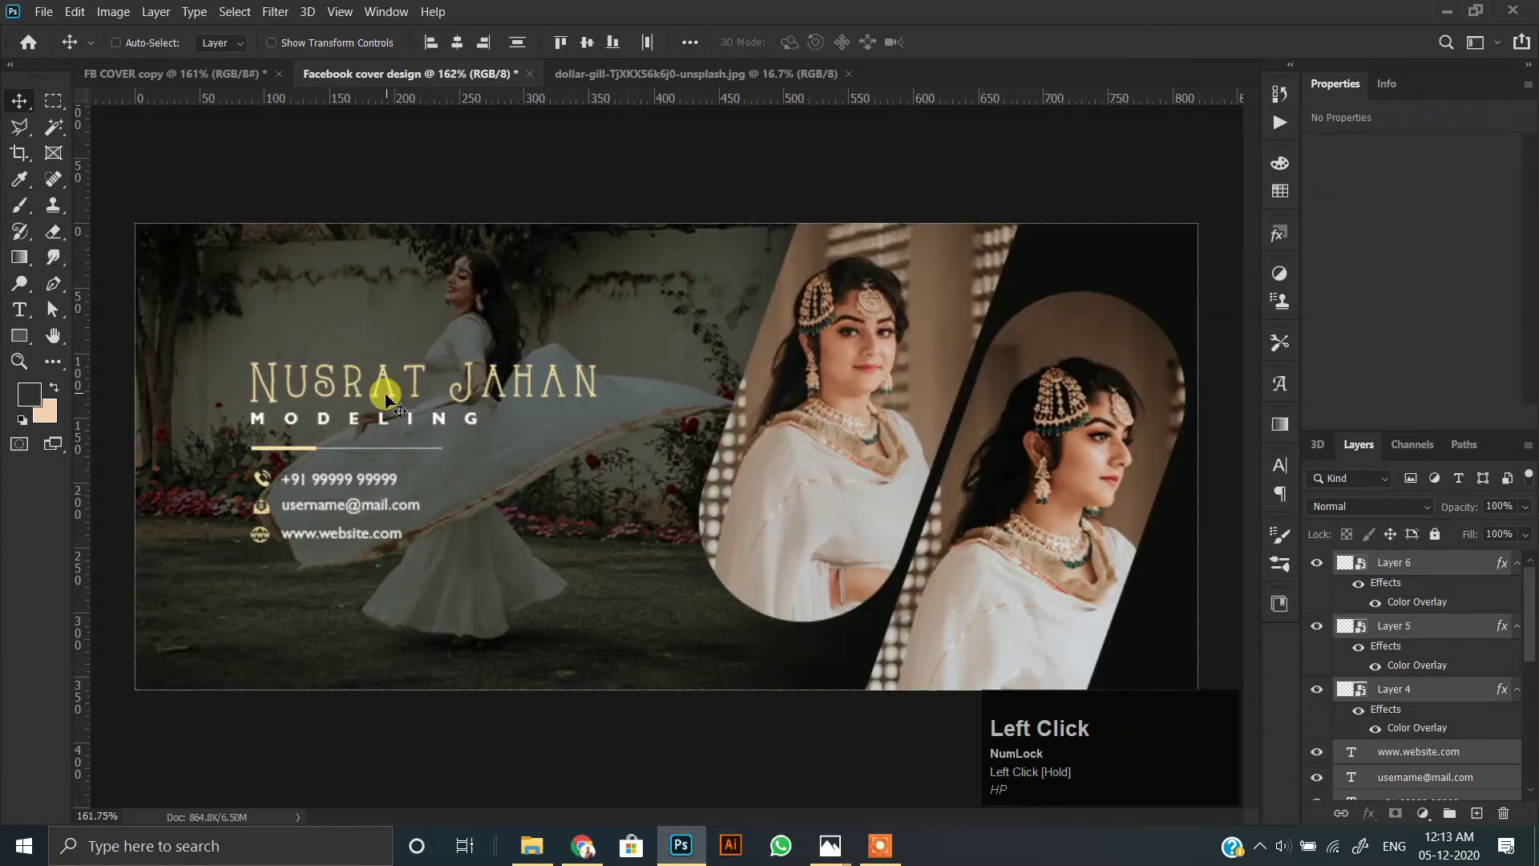
Step: Set the opacity of the Background copy 2 layer to 90%
scroll(453, 411, down, 1)
ctrl+click(508, 567)
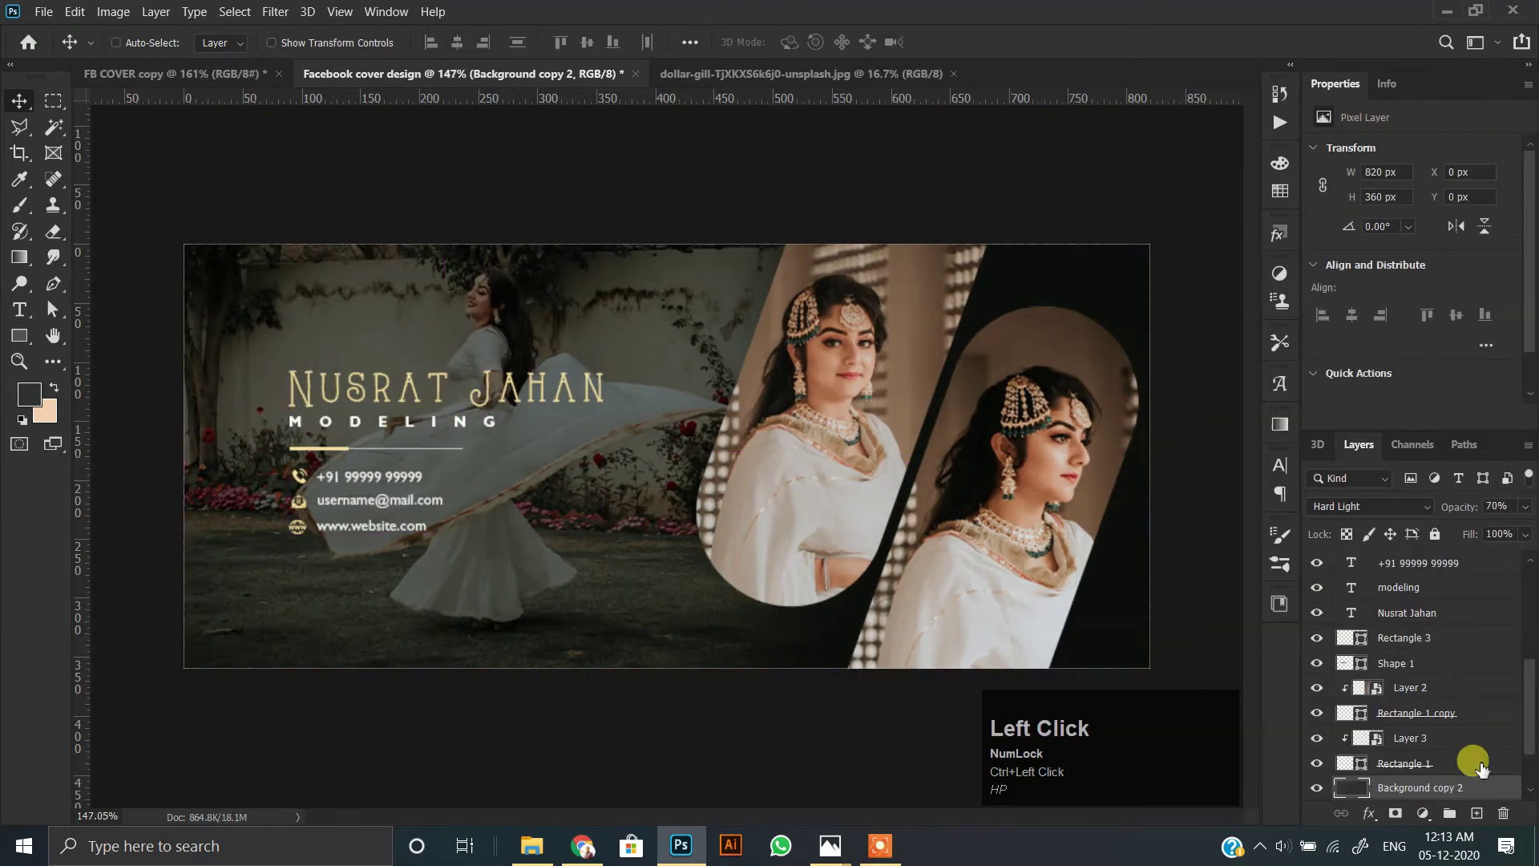
key(8)
key(9)
scroll(584, 452, up, 1)
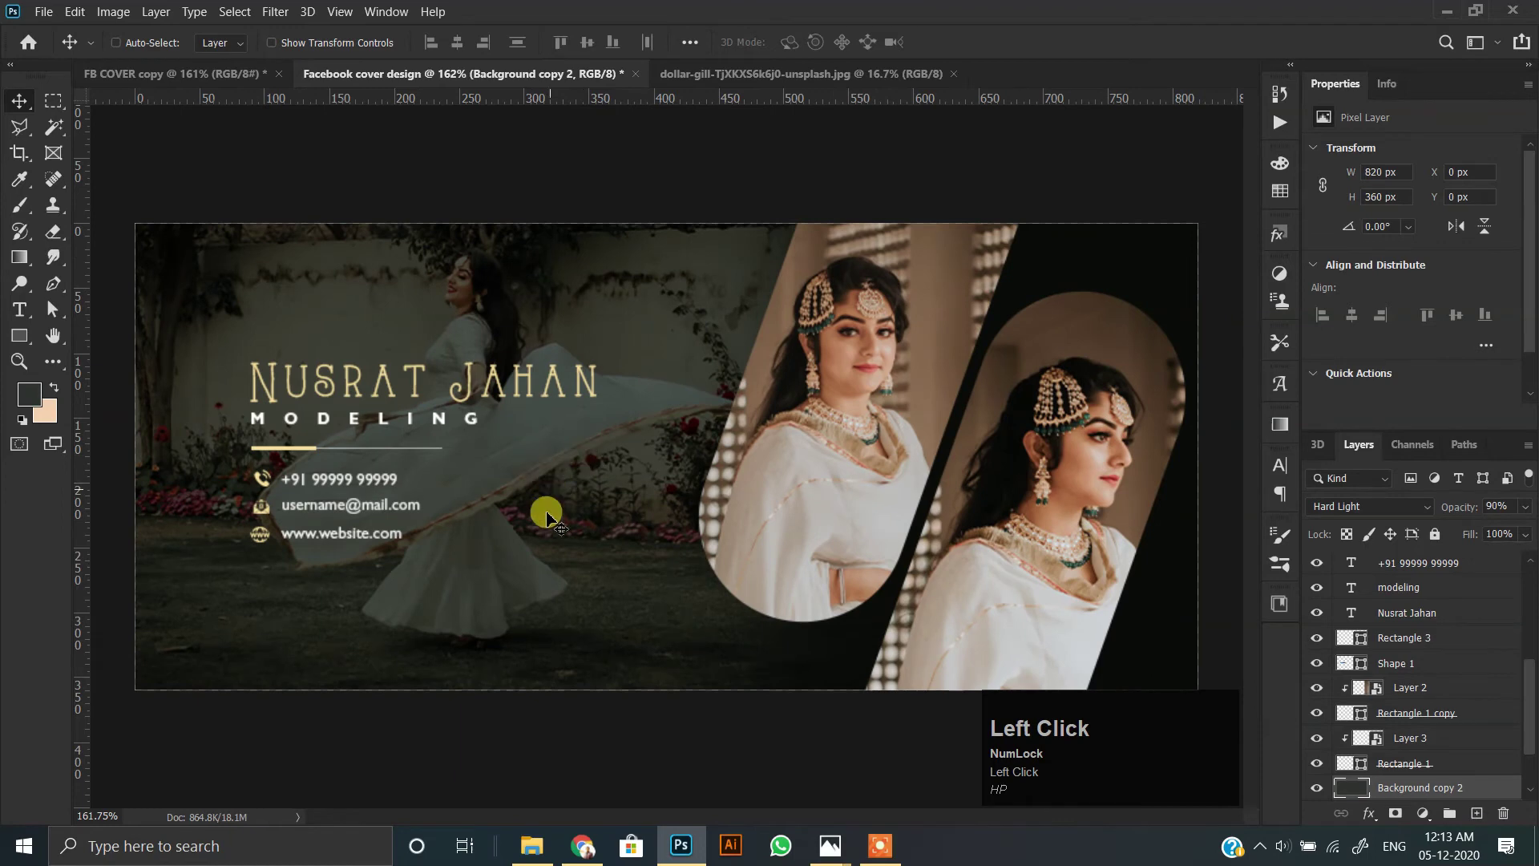
Step: Paint on the Layer 1 mask with a soft black (000000) brush to fade the dancer photo beside the upper bar
scroll(517, 487, down, 1)
scroll(1387, 739, down, 1)
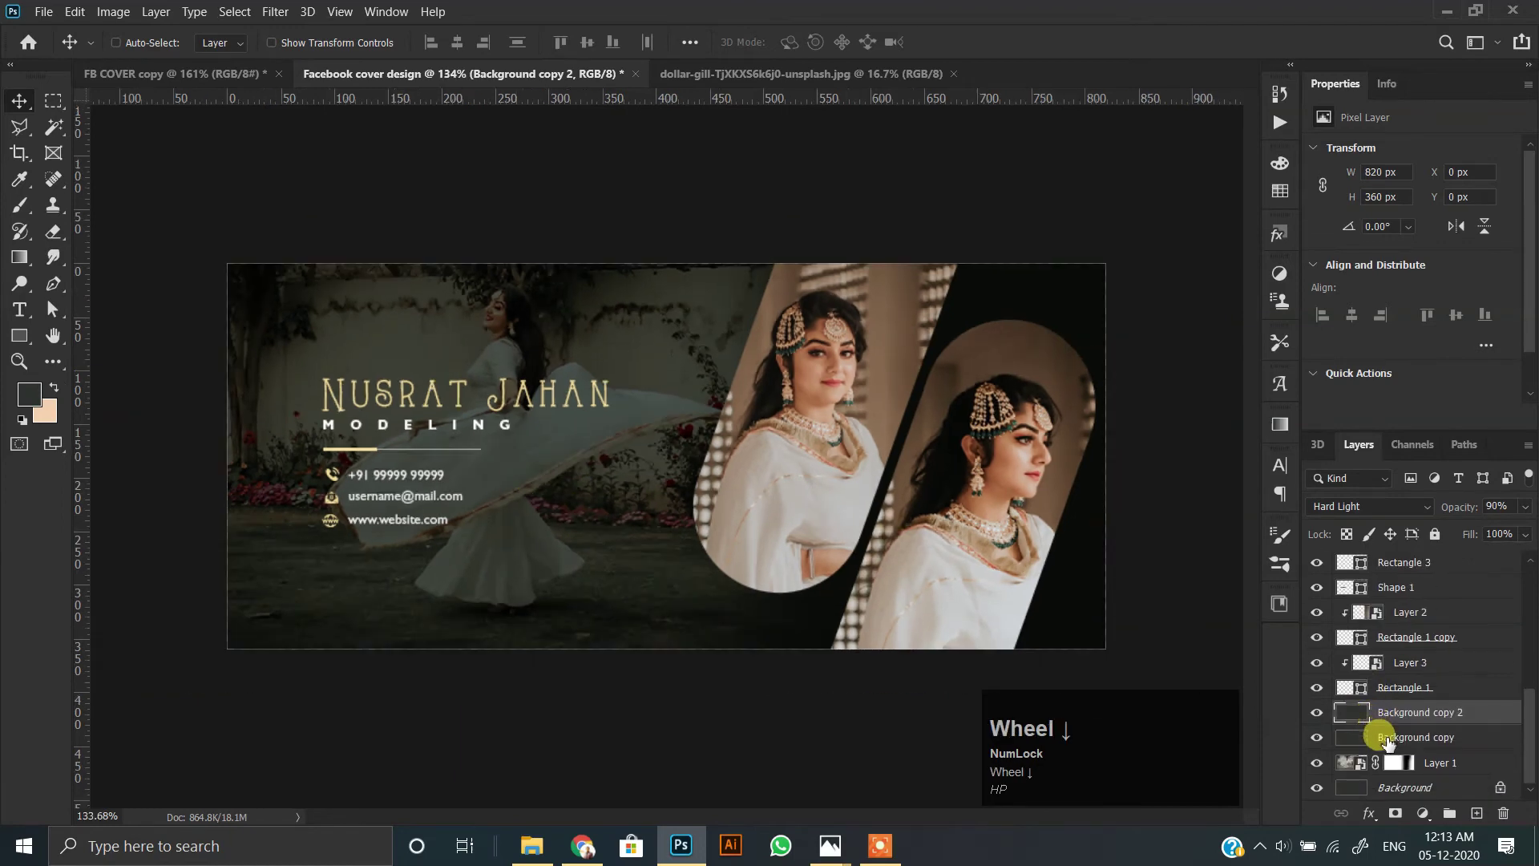
click(1359, 771)
key(b)
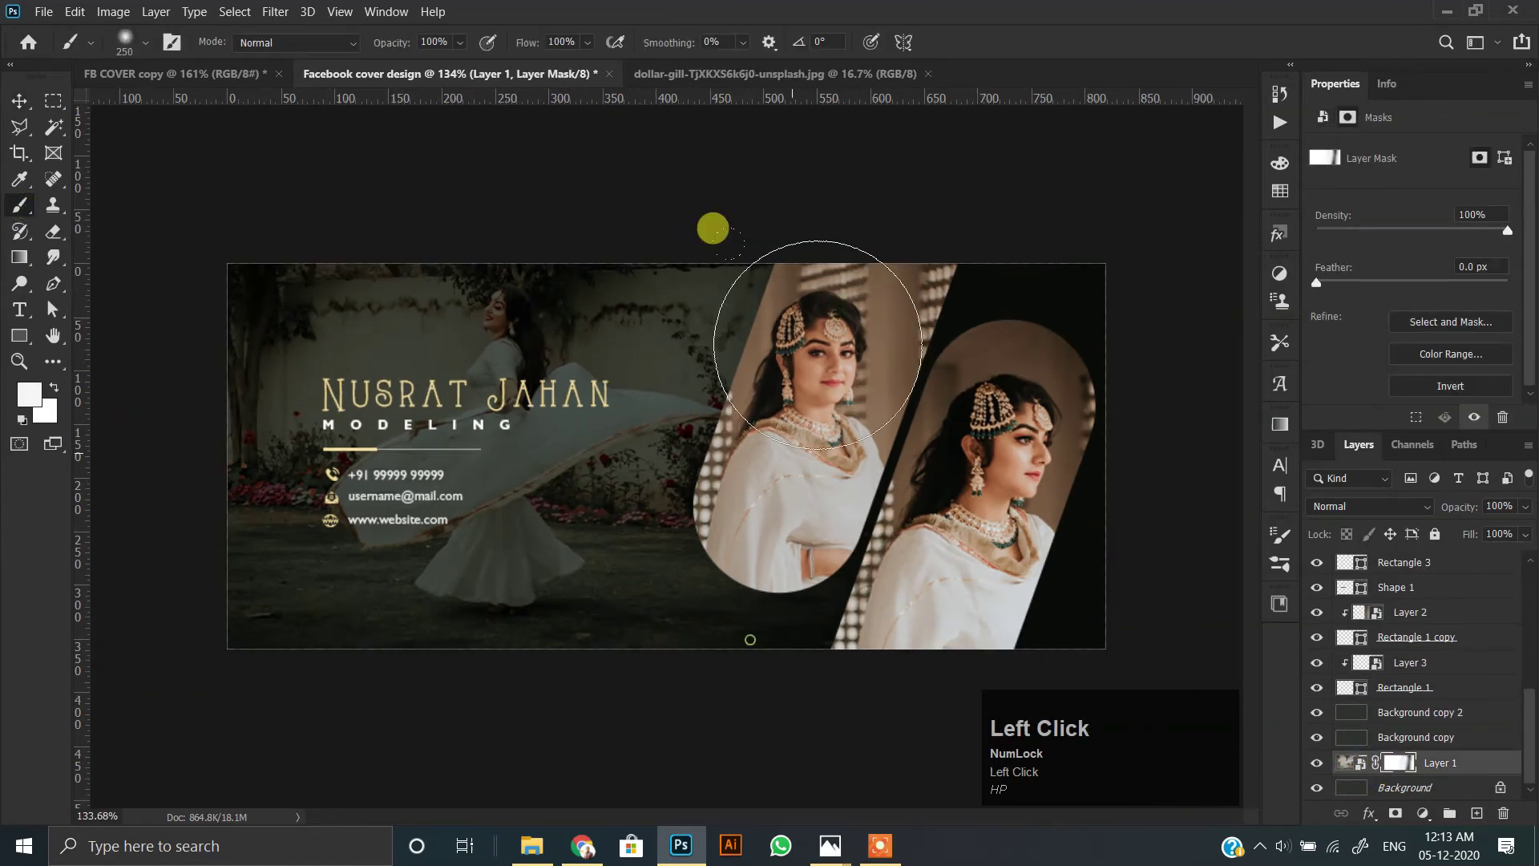
click(32, 393)
drag(999, 532, 855, 618)
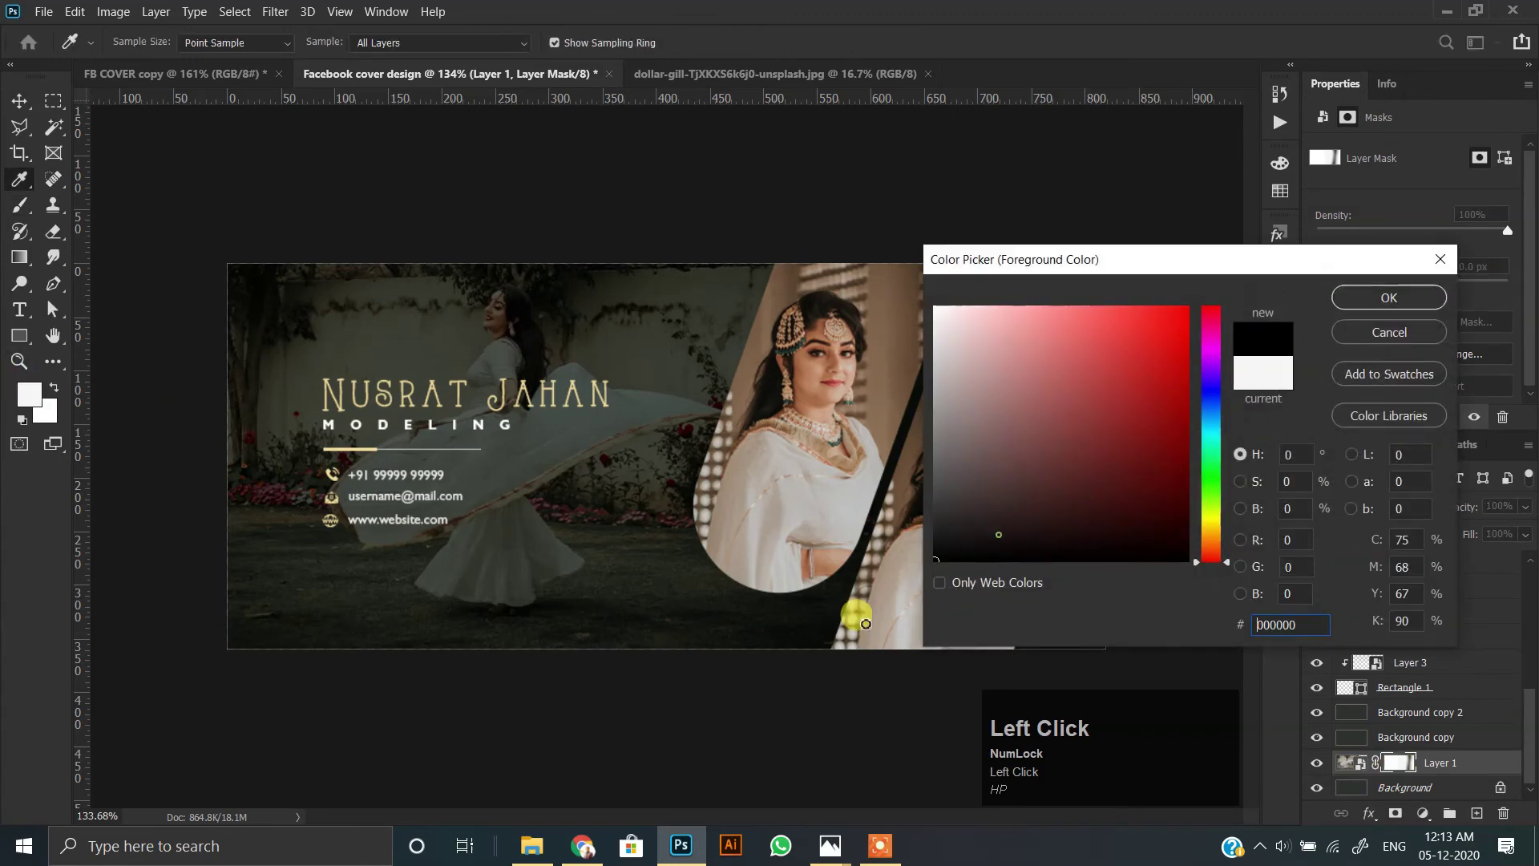
click(1388, 299)
mouse_move(726, 180)
mouse_down()
mouse_move(773, 395)
mouse_move(339, 647)
mouse_up()
key(ctrl+z)
click(1013, 497)
click(19, 101)
scroll(609, 329, up, 2)
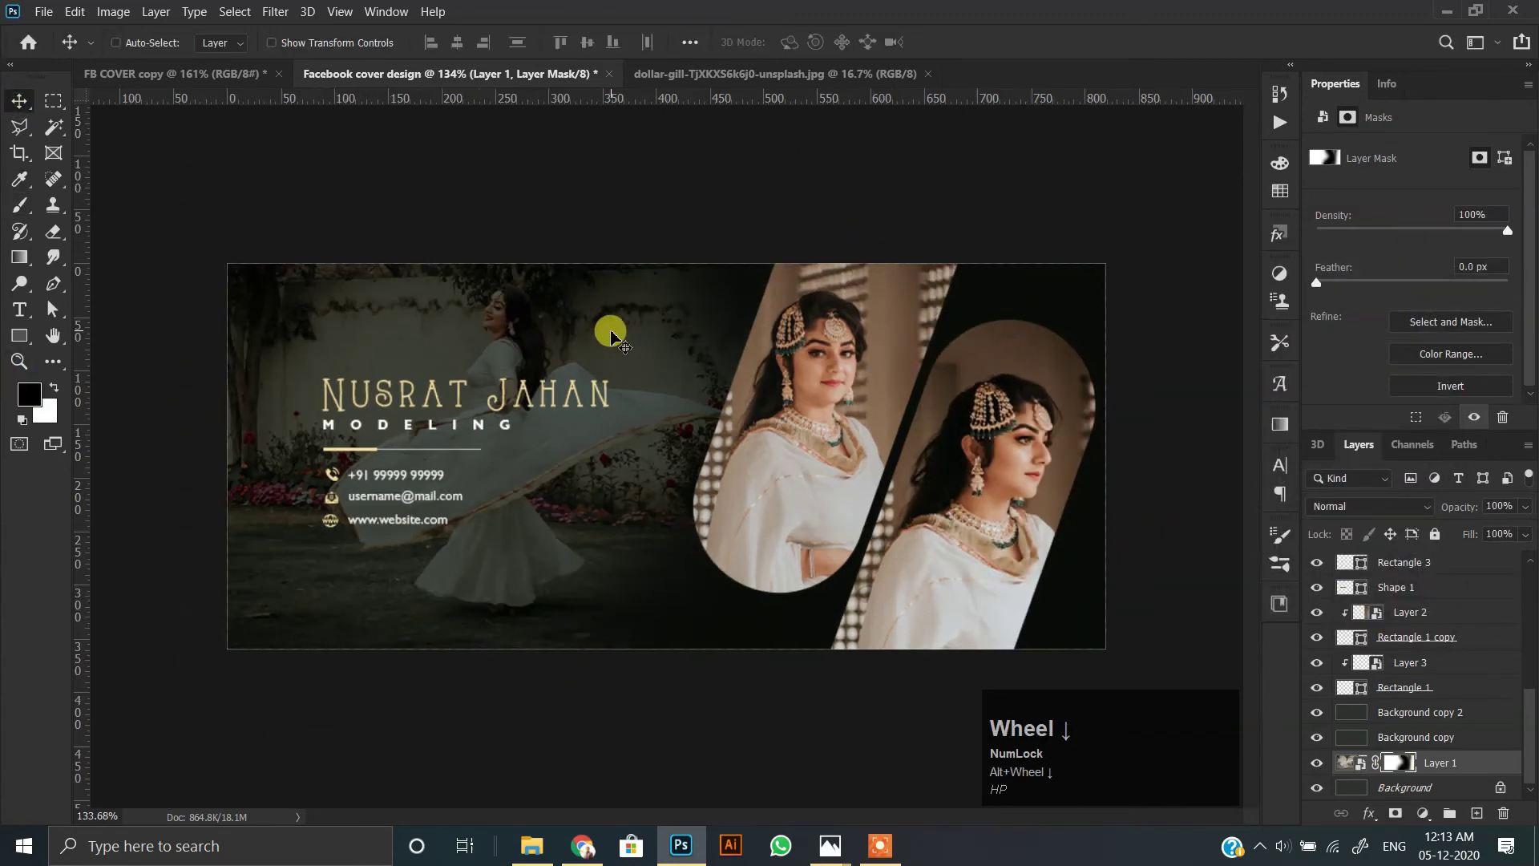
Step: Select the name, title, divider and contact layers without the portraits and bars, and shift them slightly to the left
click(1434, 686)
scroll(1467, 687, up, 5)
shift+click(1407, 561)
drag(513, 390, 499, 391)
key(ctrl+z)
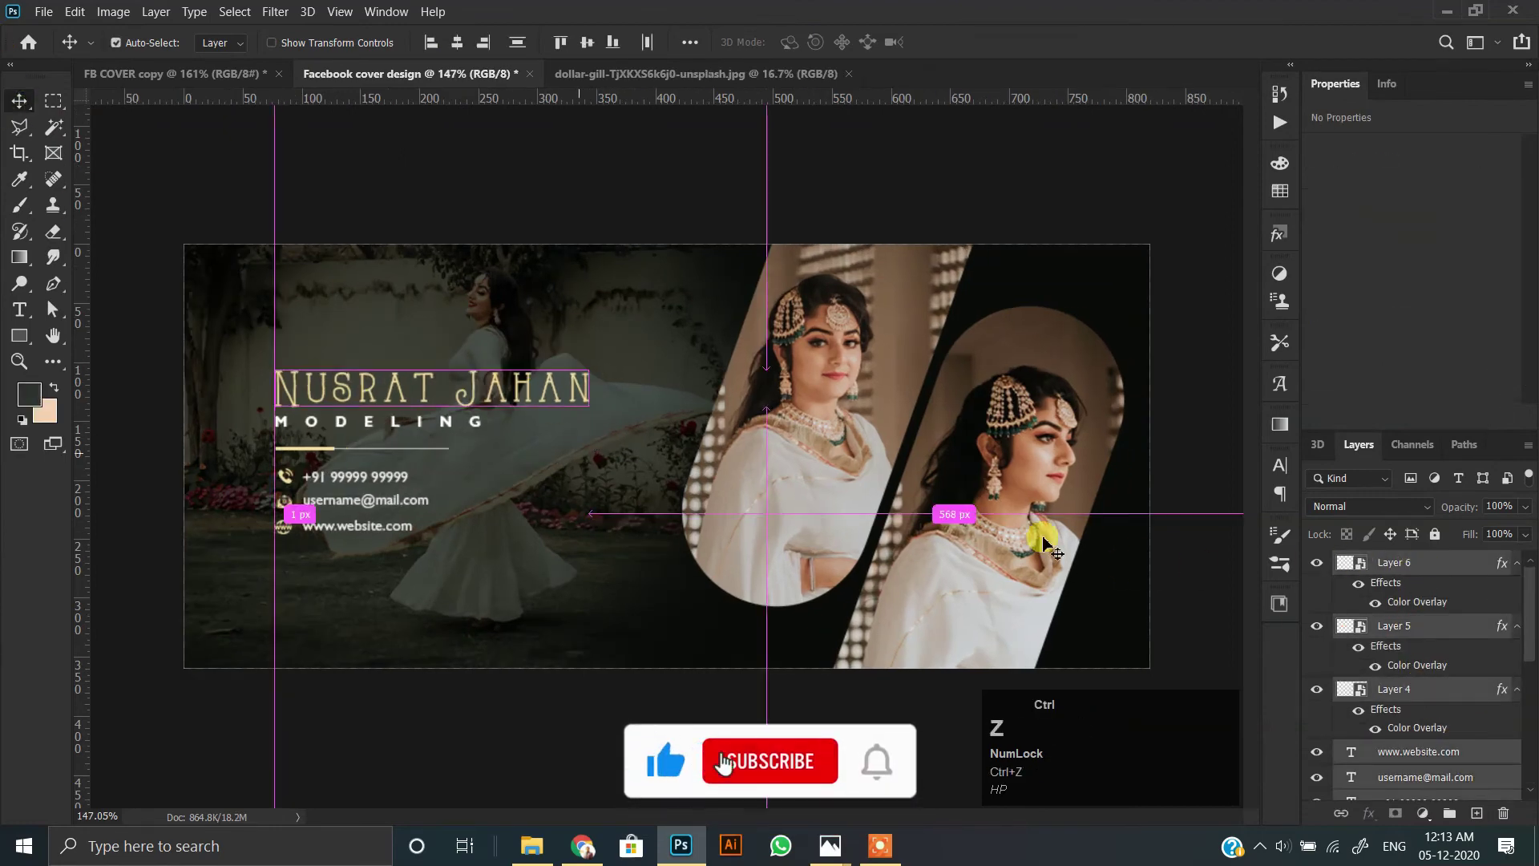
scroll(1453, 663, down, 8)
ctrl+click(1419, 687)
mouse_move(421, 408)
mouse_down()
mouse_move(425, 389)
mouse_move(398, 406)
mouse_up()
scroll(397, 404, up, 1)
scroll(397, 403, down, 1)
Step: Add a Levels adjustment layer above all layers with input black level 9 and white level 231
click(1479, 614)
click(1424, 813)
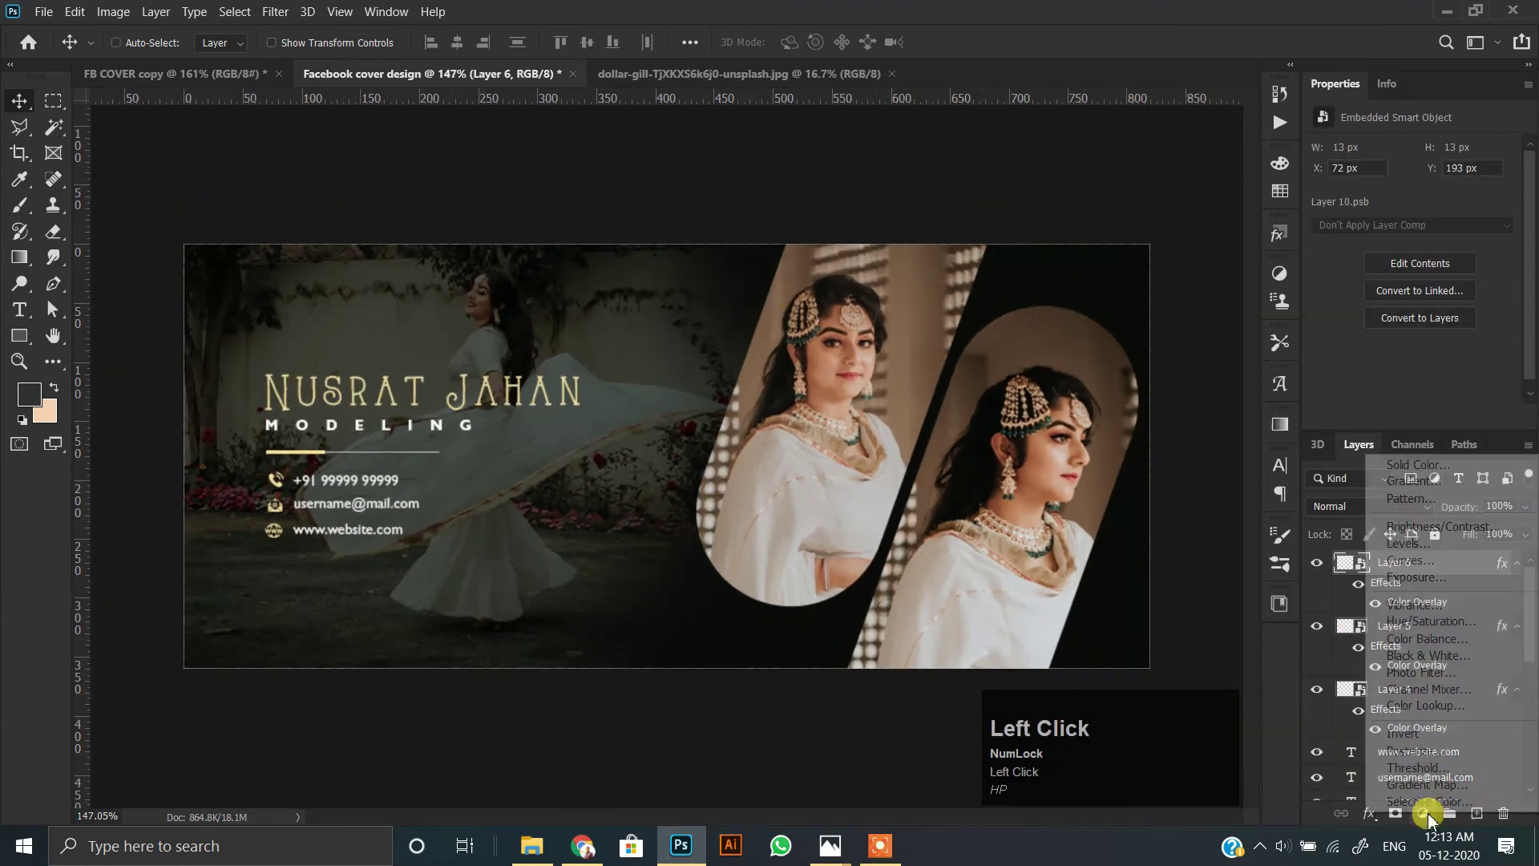
click(1355, 458)
drag(1353, 298, 1356, 300)
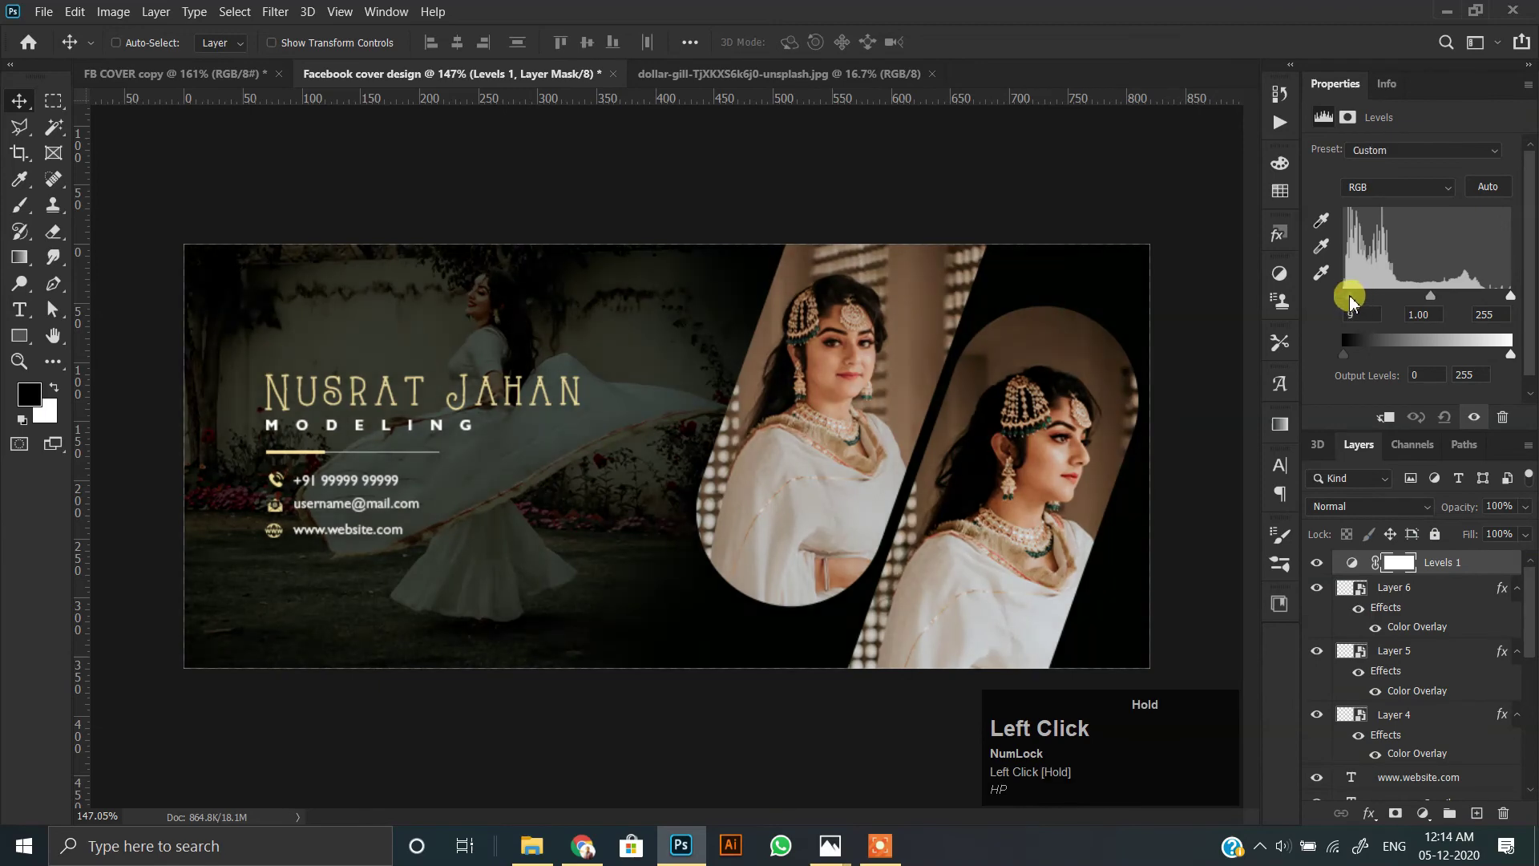
drag(1510, 293, 1495, 298)
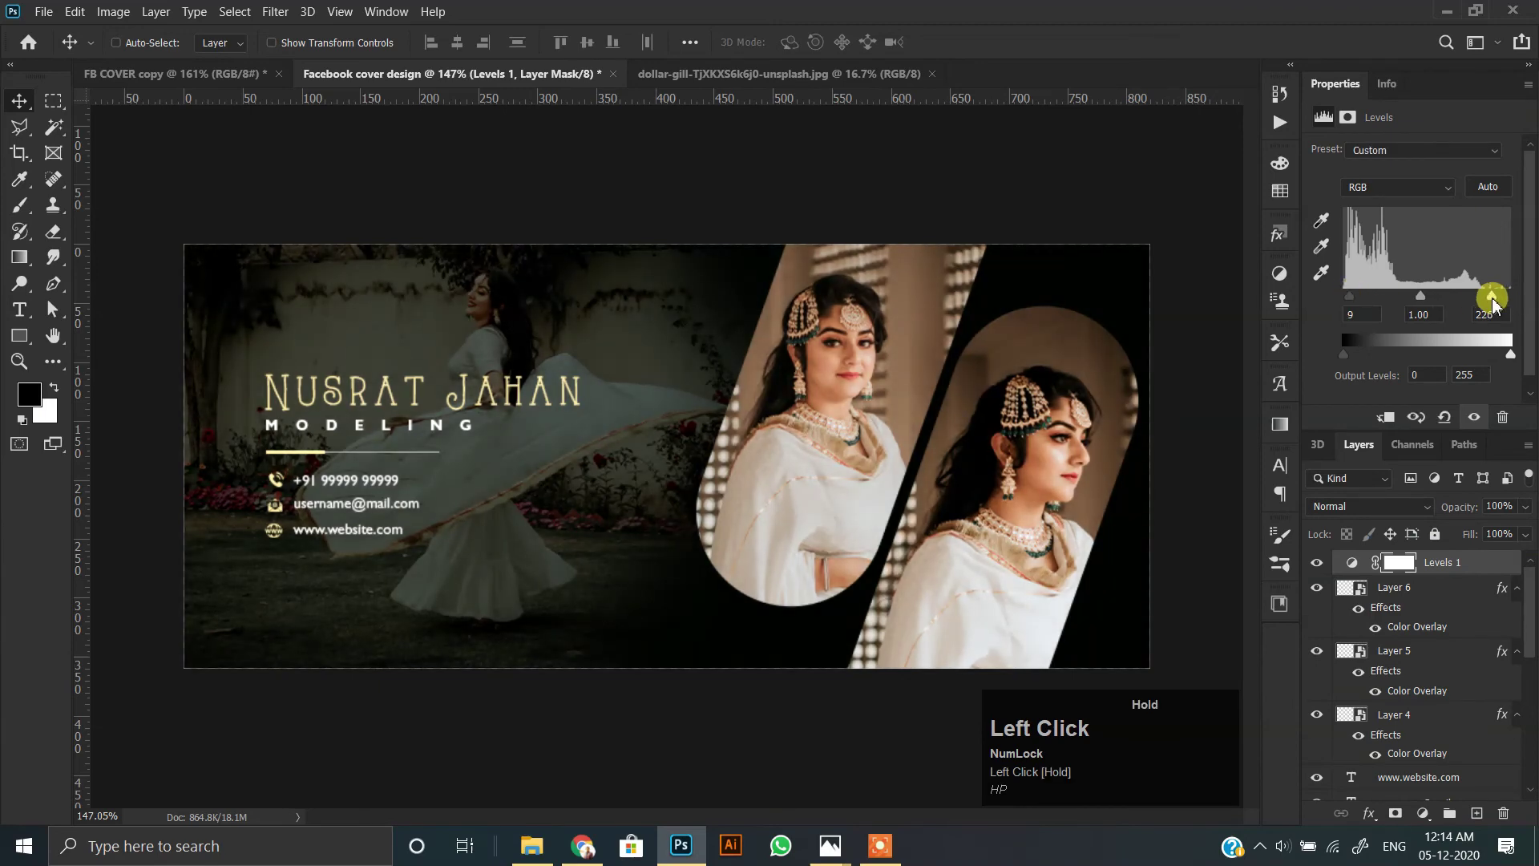
scroll(783, 446, up, 2)
scroll(773, 481, down, 2)
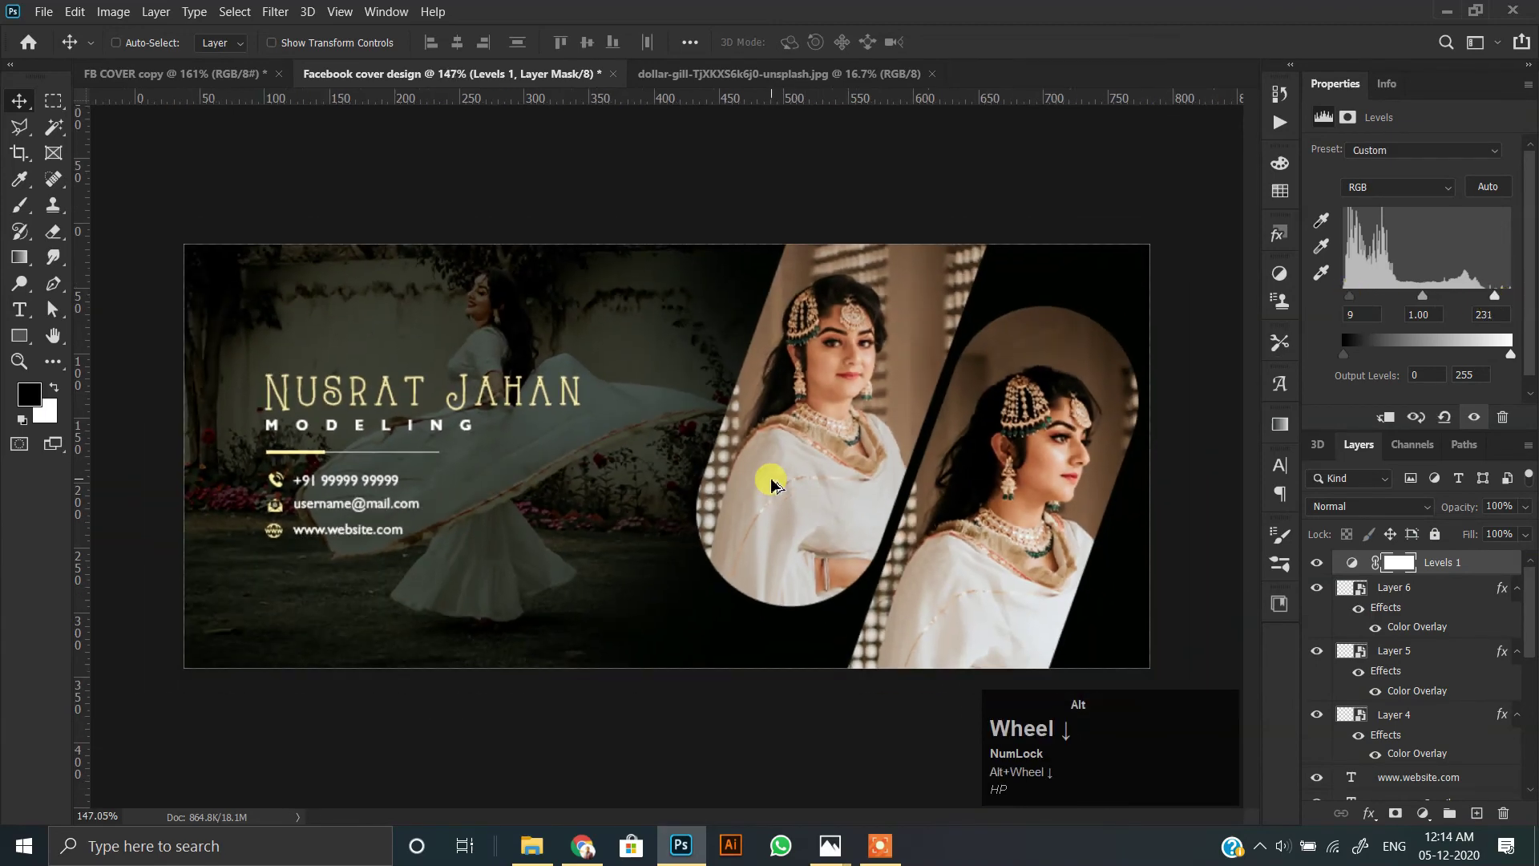